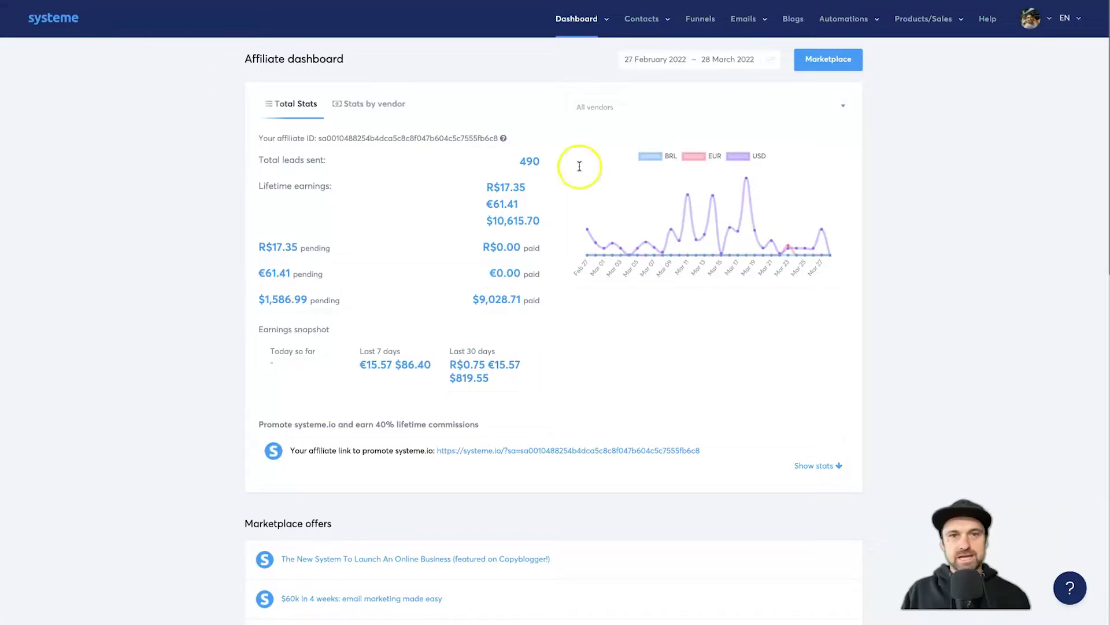
- Open the 'Subscribe to the Newsletter' funnel and launch a live preview of its squeeze page
click(697, 19)
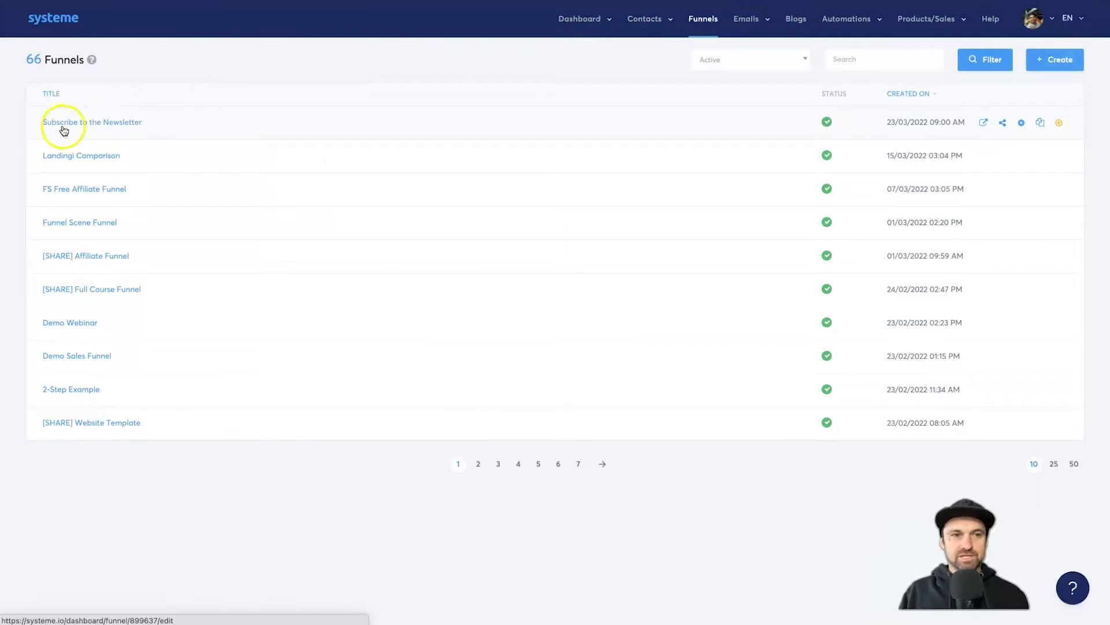
click(109, 123)
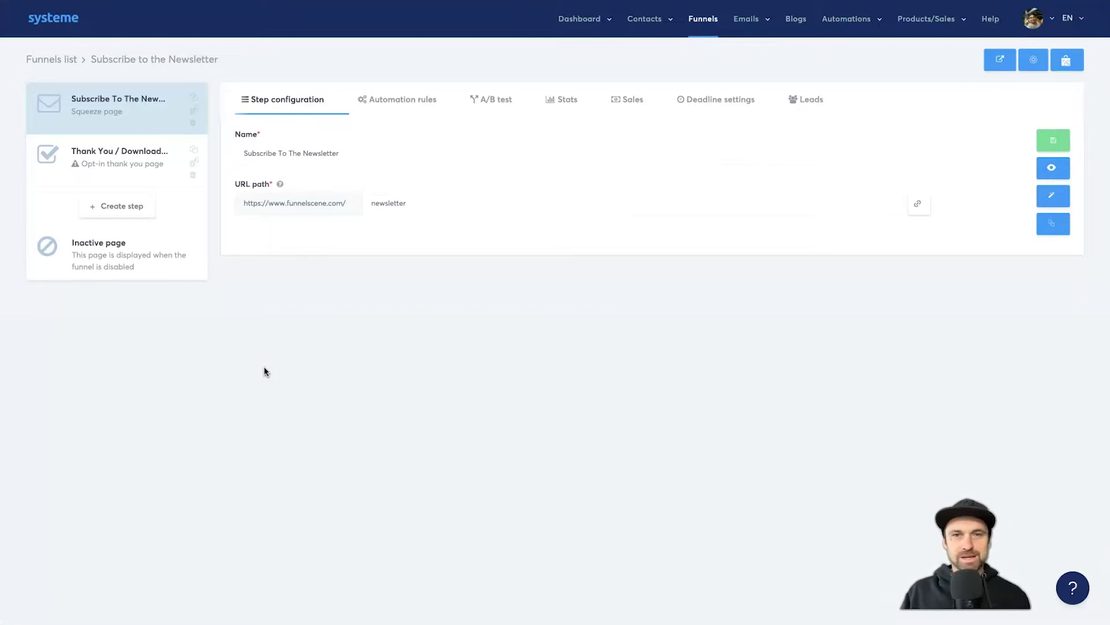
click(265, 371)
click(370, 361)
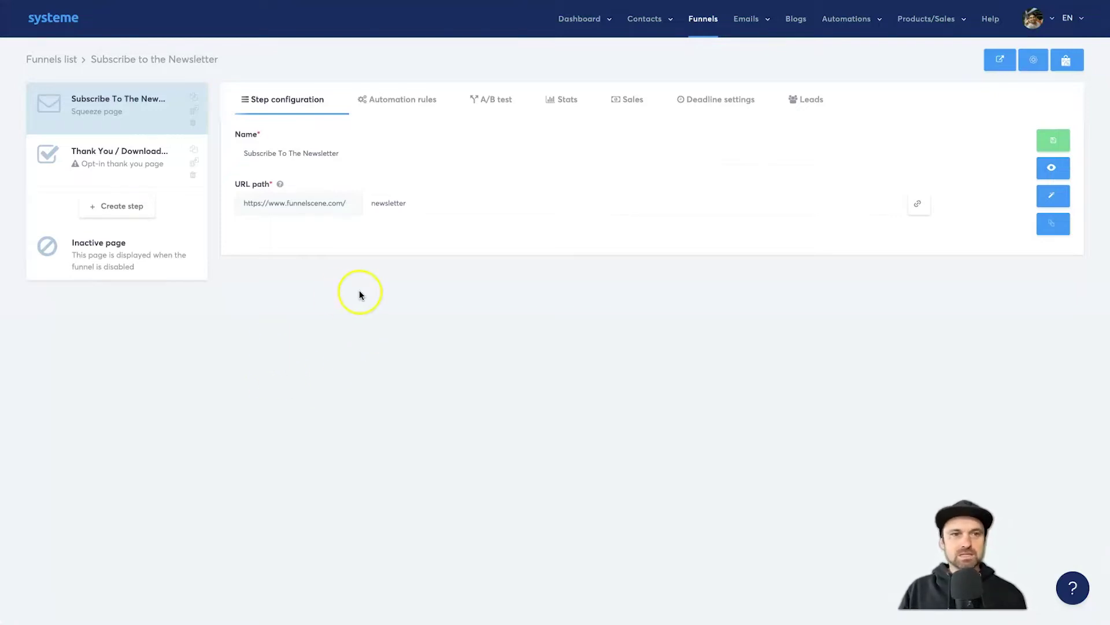
click(1050, 166)
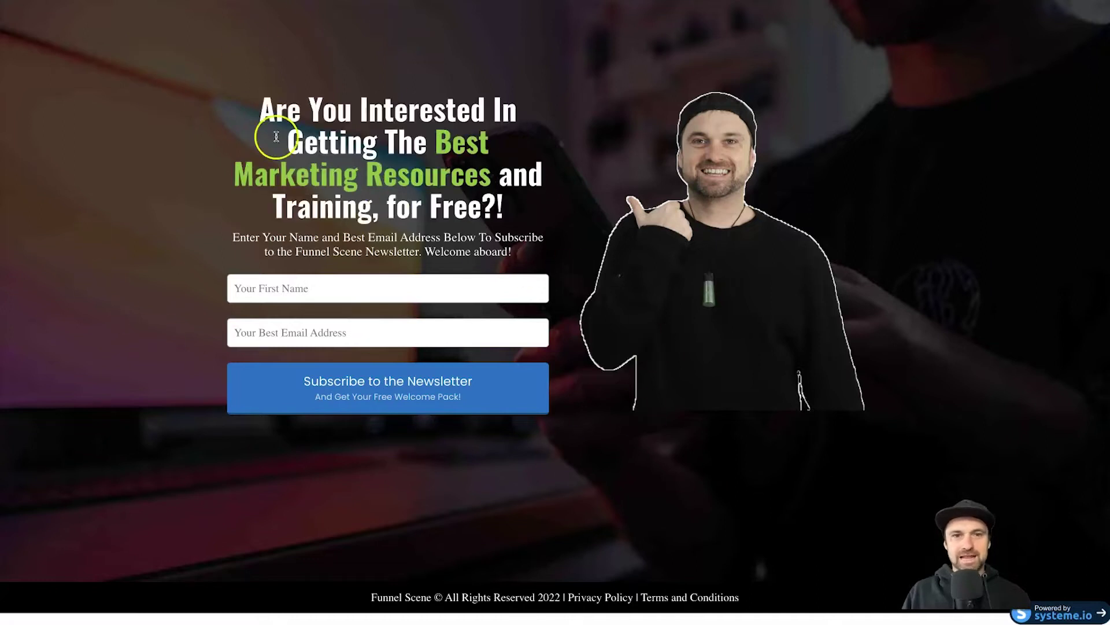
- Submit a test subscription on the preview form with a first name and an e-mail address
drag(277, 136, 788, 384)
click(141, 81)
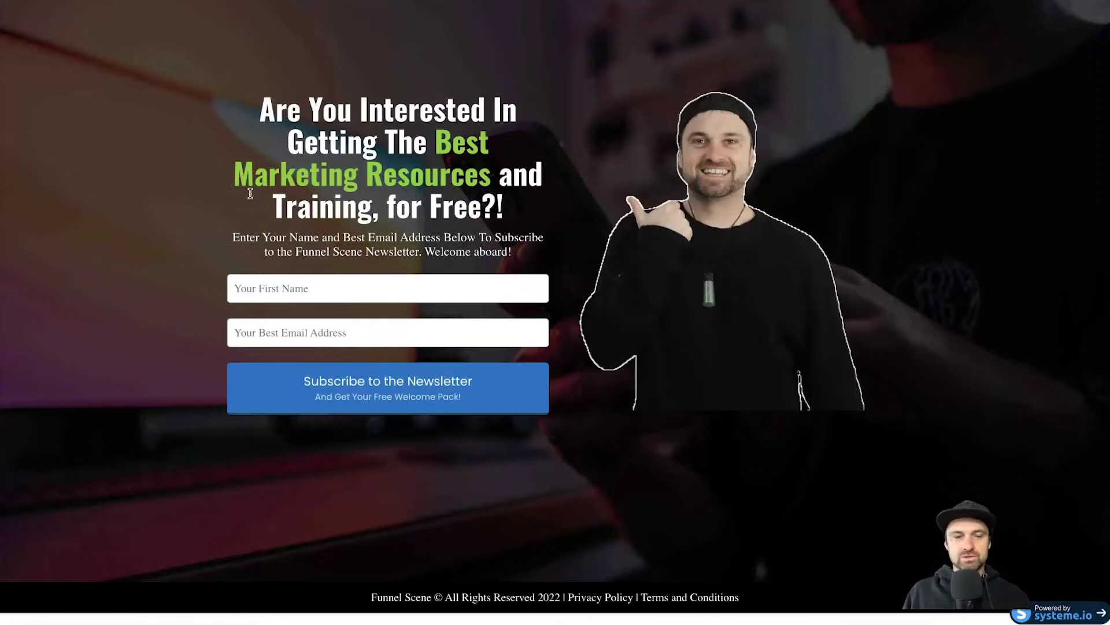
click(371, 283)
text(Phil)
key(Tab)
click(367, 394)
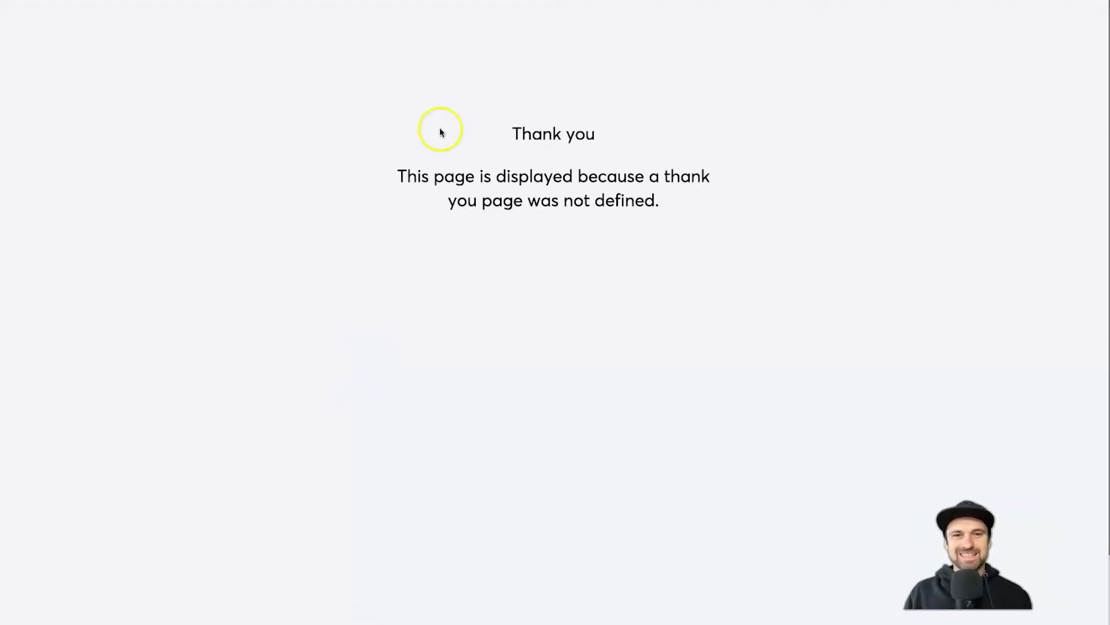
- Check the default thank-you notice, then go back to the funnel editor
drag(441, 129, 715, 204)
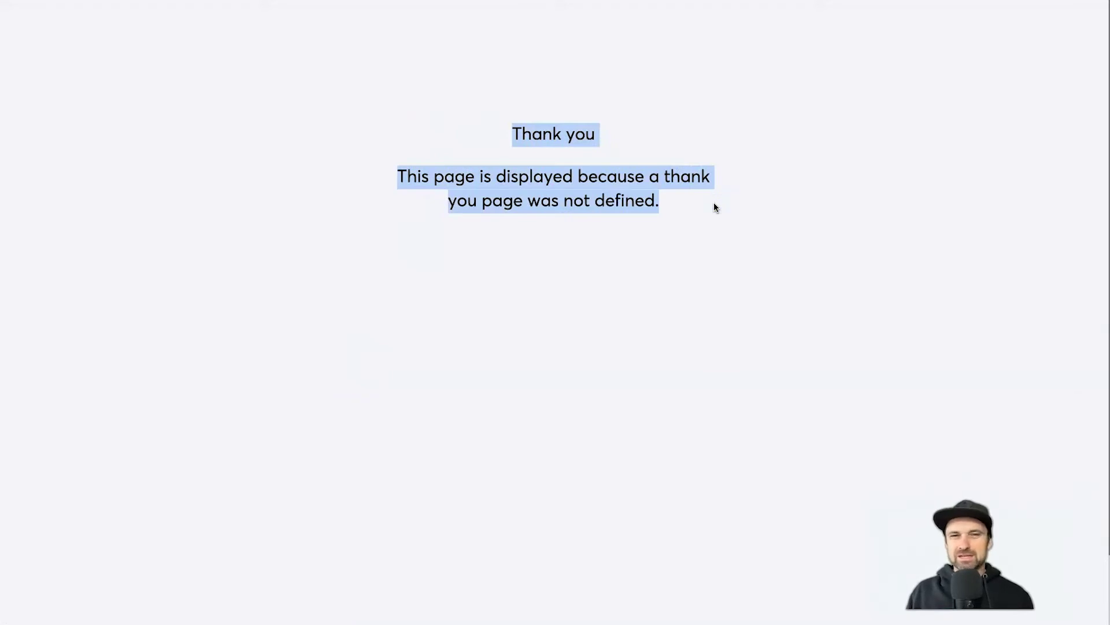
click(632, 170)
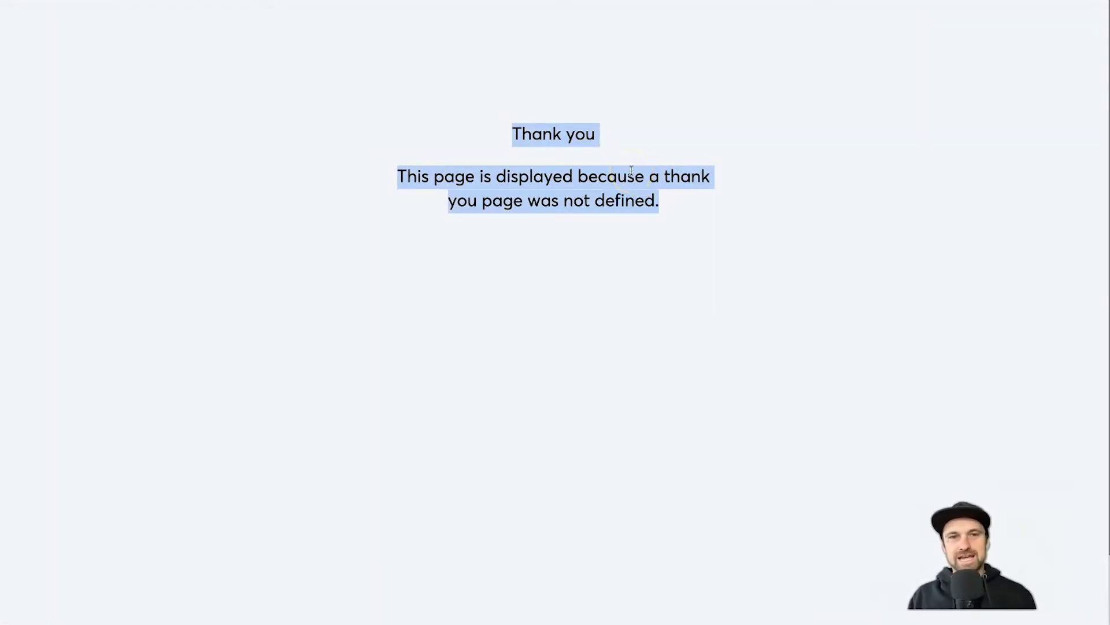
click(496, 44)
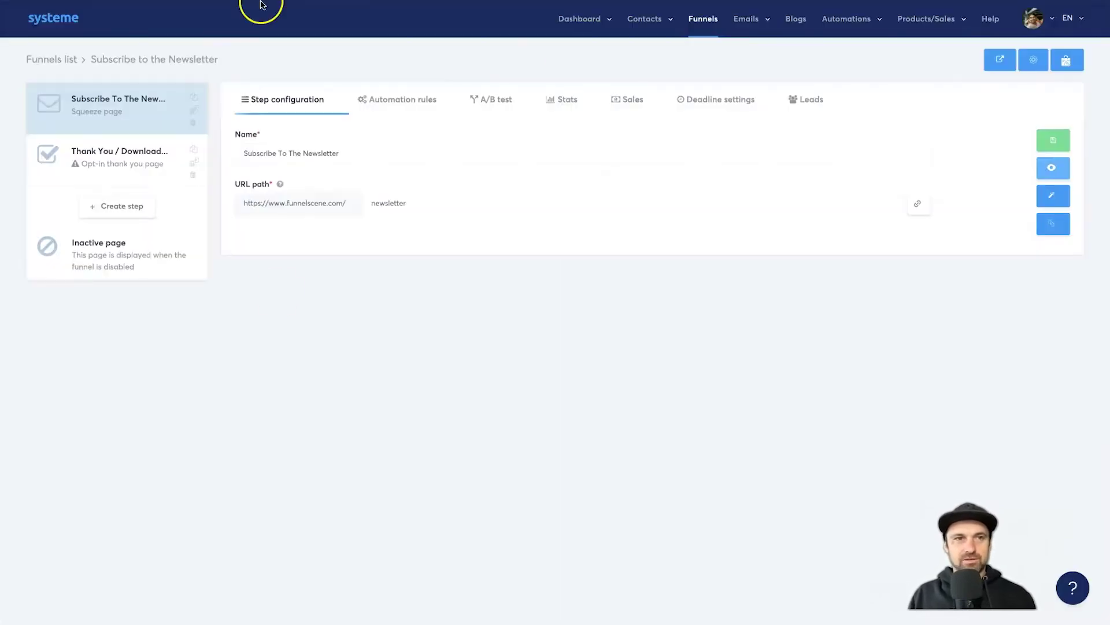
click(101, 152)
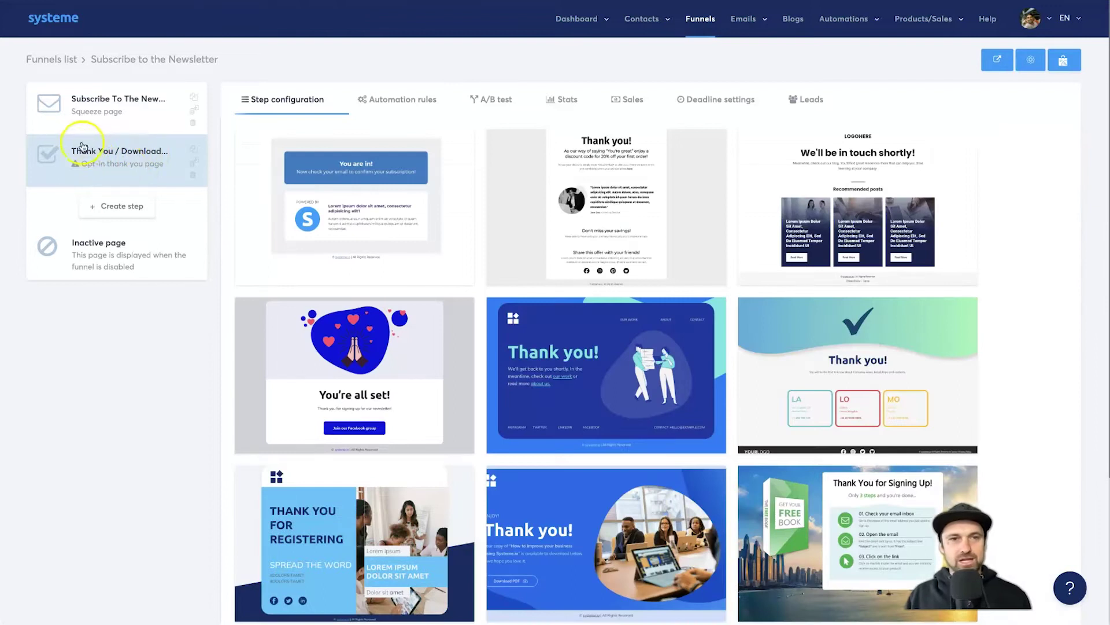
mouse_move(508, 227)
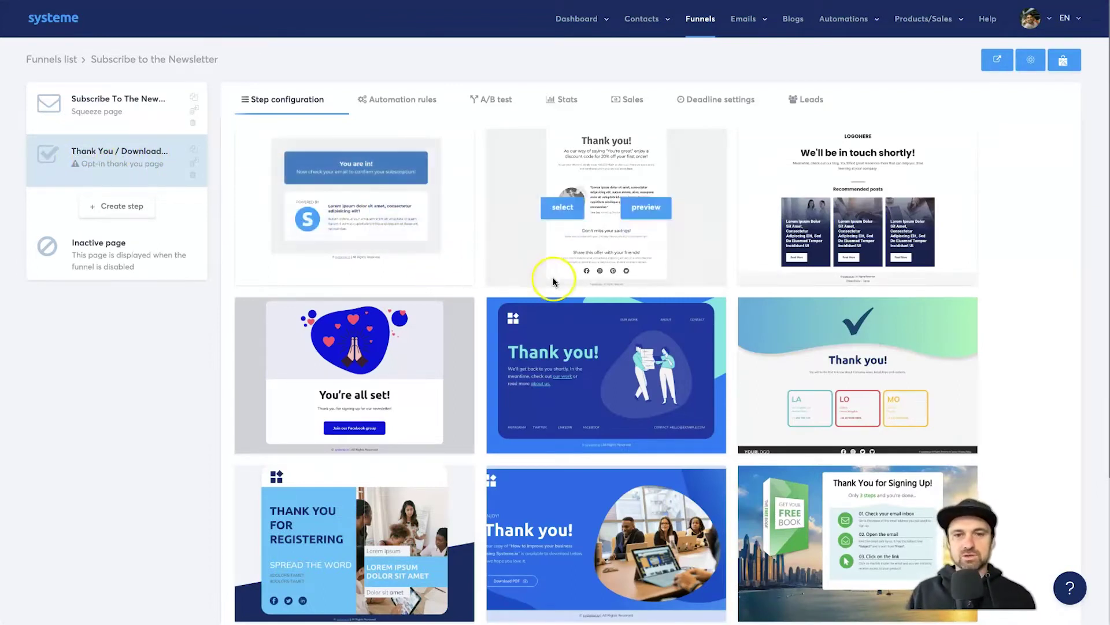
scroll(553, 277, down, 3)
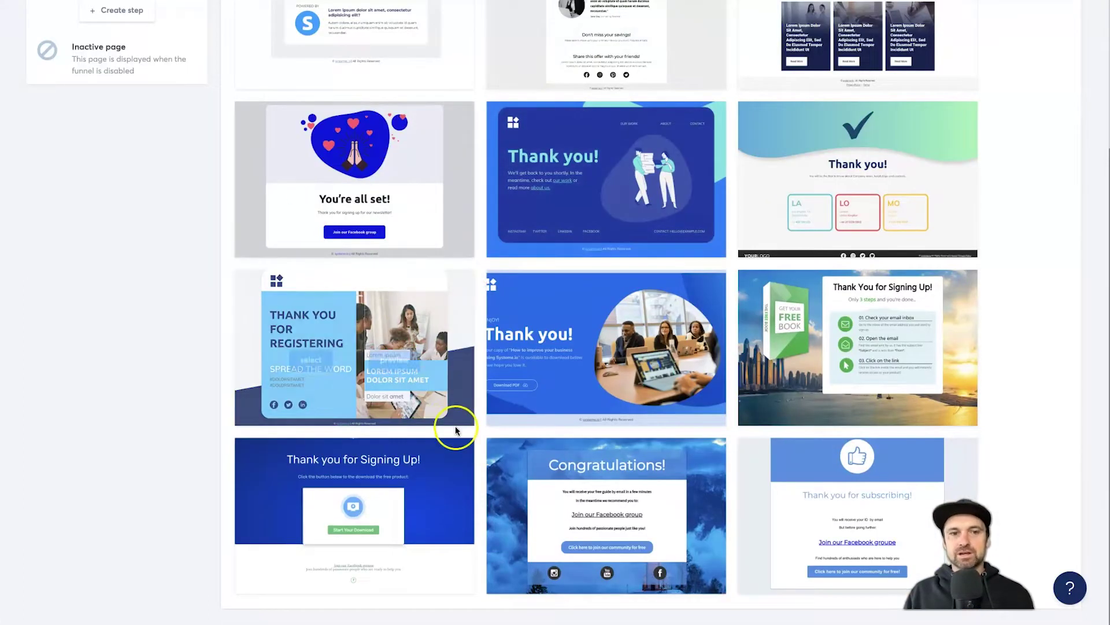
scroll(455, 430, up, 3)
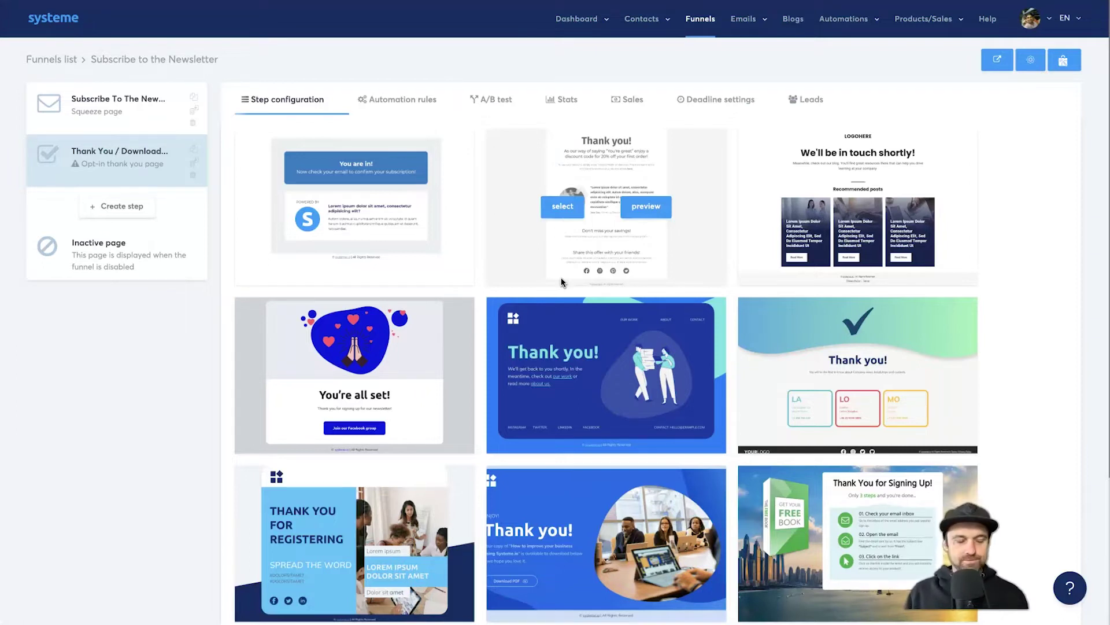
mouse_move(538, 306)
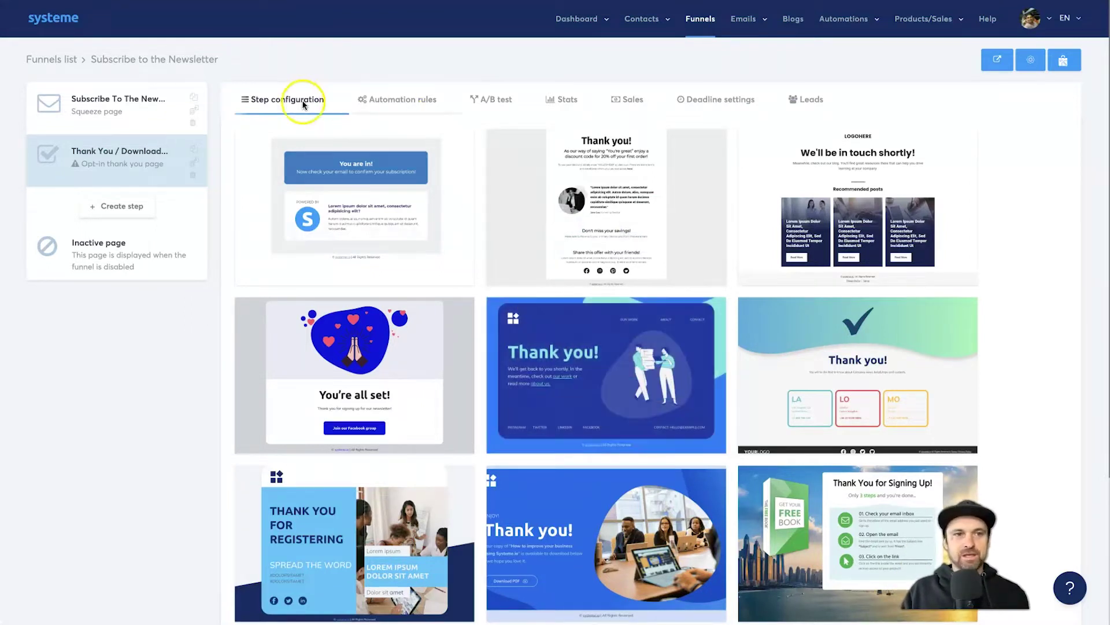
click(97, 114)
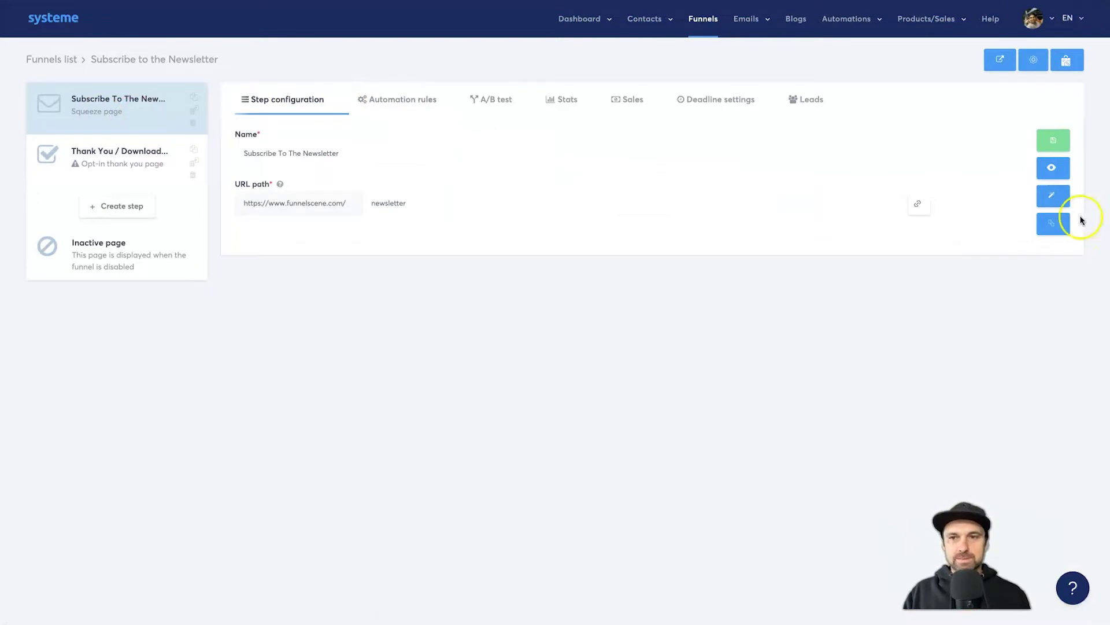
- Open the squeeze page in the page editor and exit the opt-in section's settings to the Elements list
click(1051, 201)
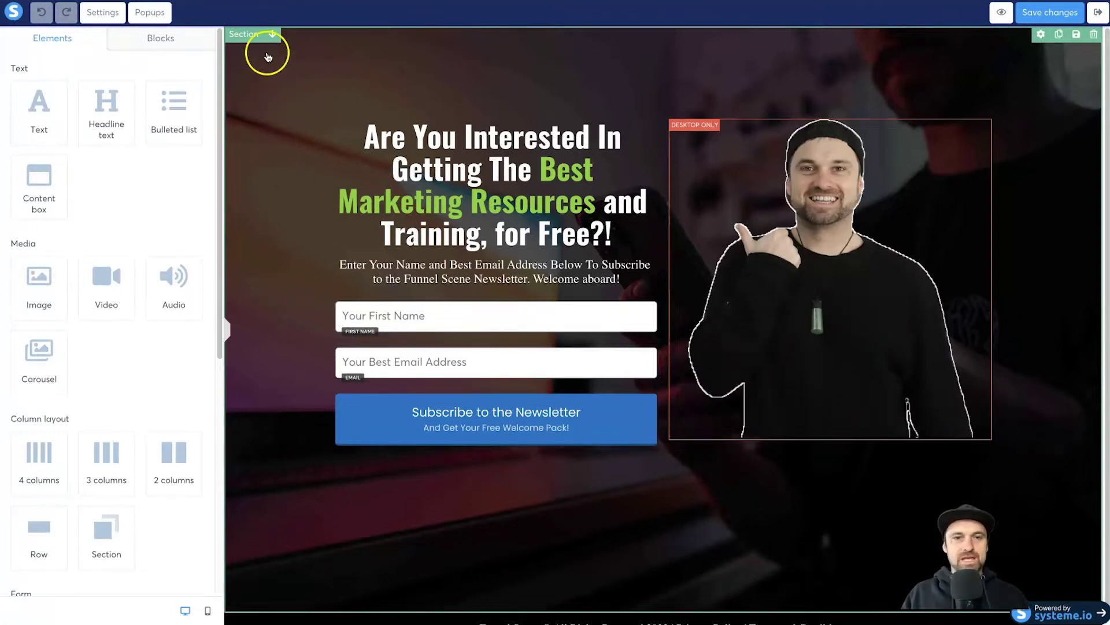
click(299, 57)
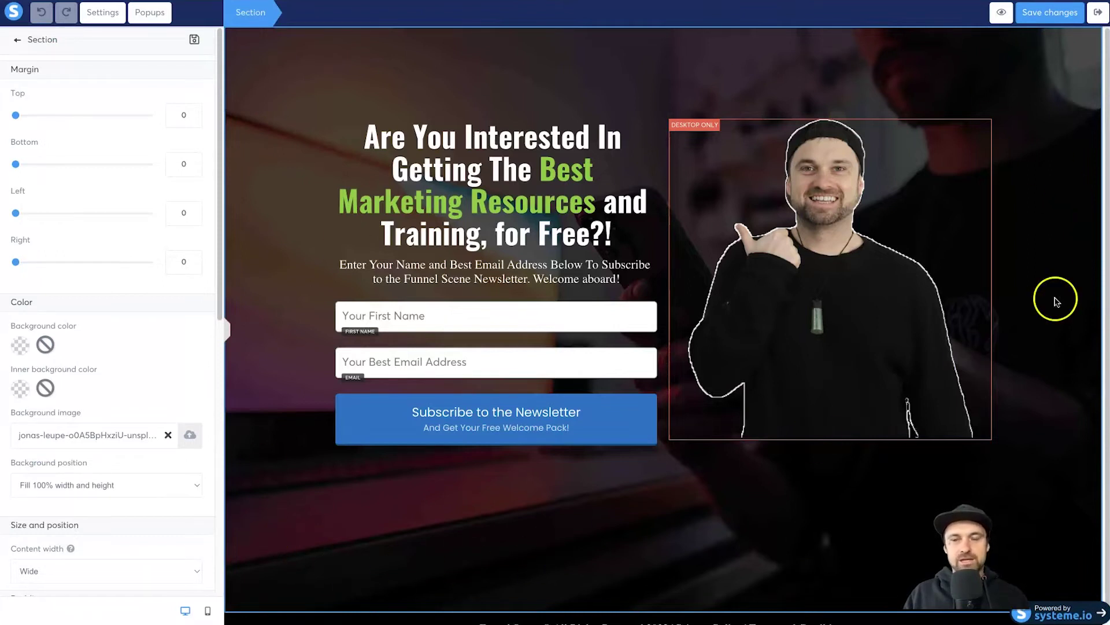
click(805, 54)
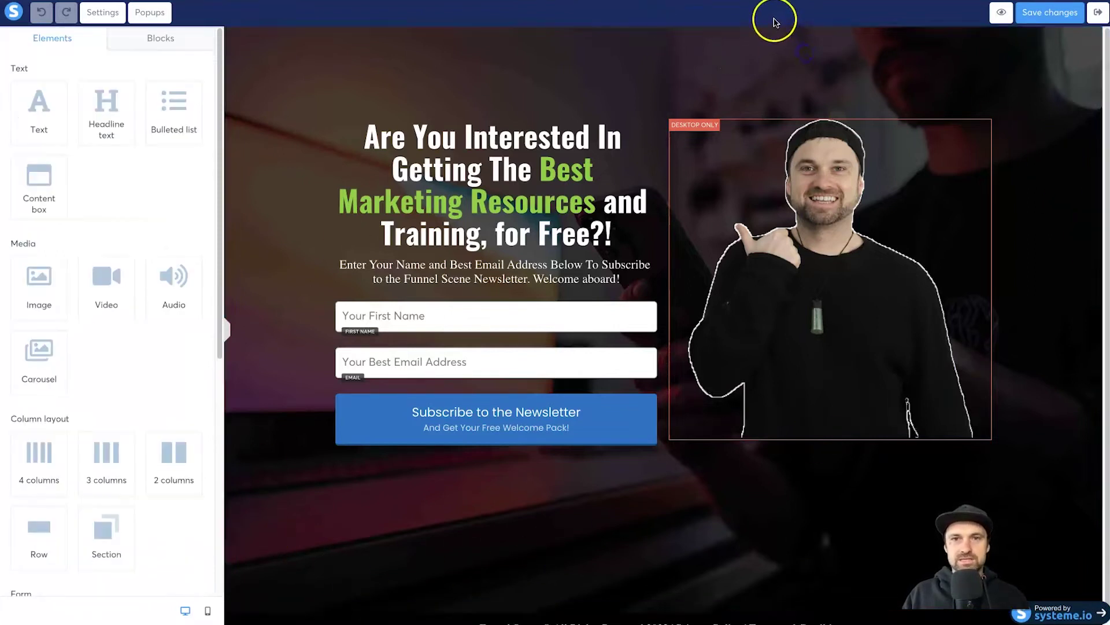
mouse_move(956, 45)
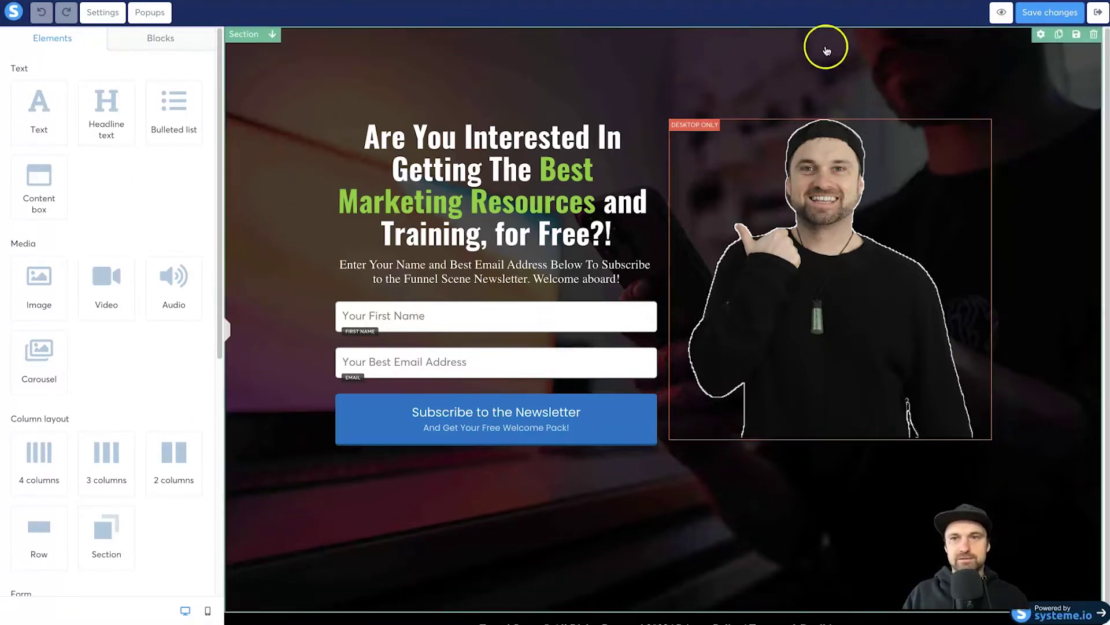
- Create a reusable block from the opt-in section titled 'Newsletter Landing Page'
click(1076, 36)
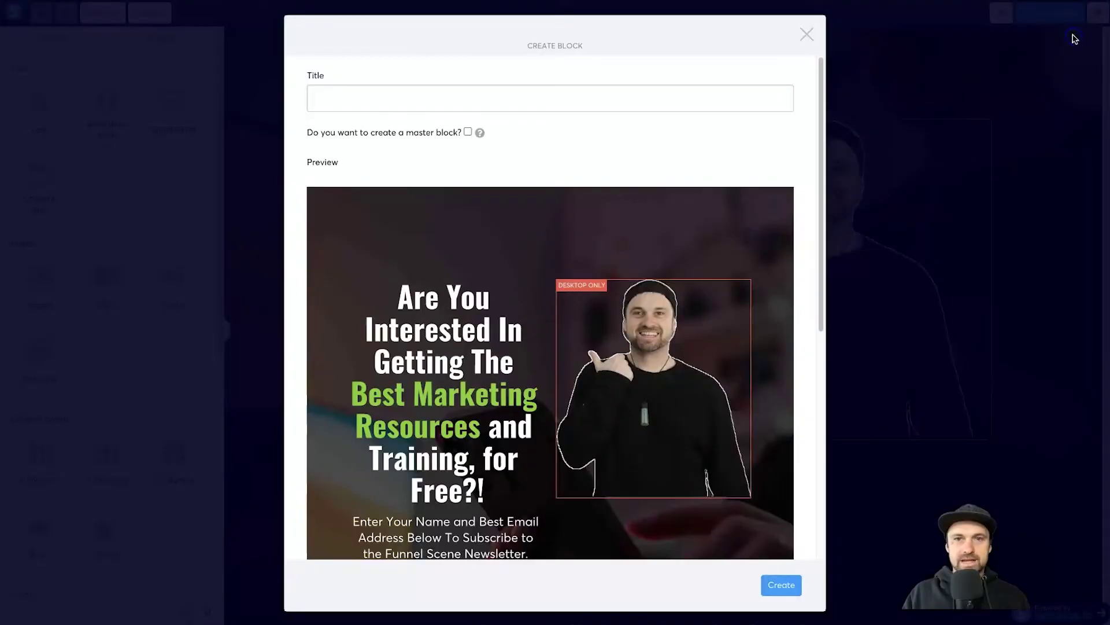
click(428, 102)
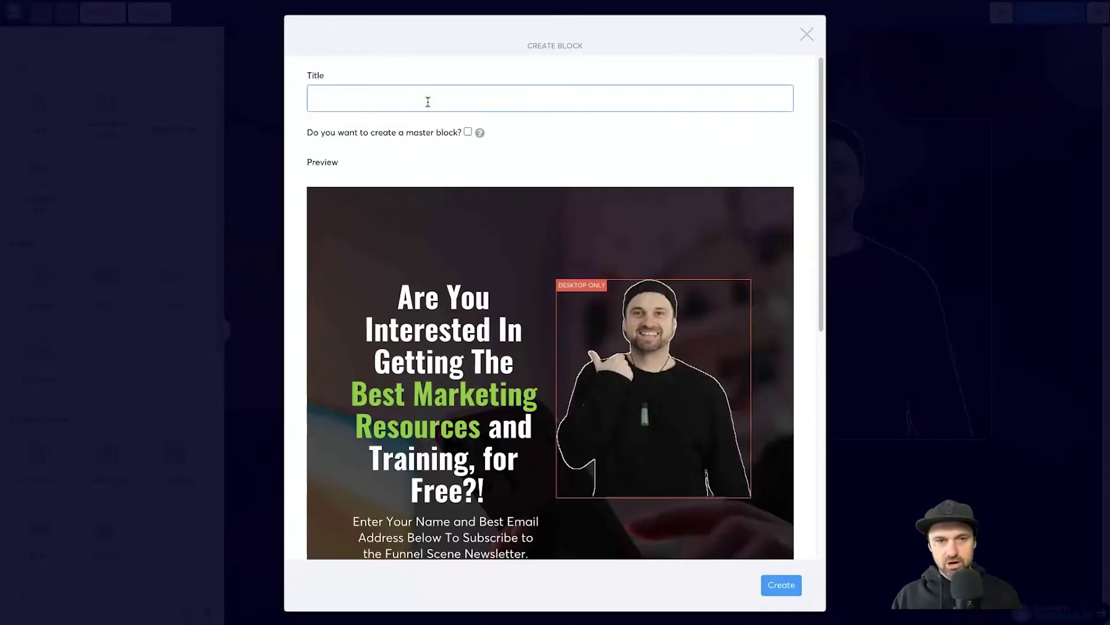
text(Newsletter )
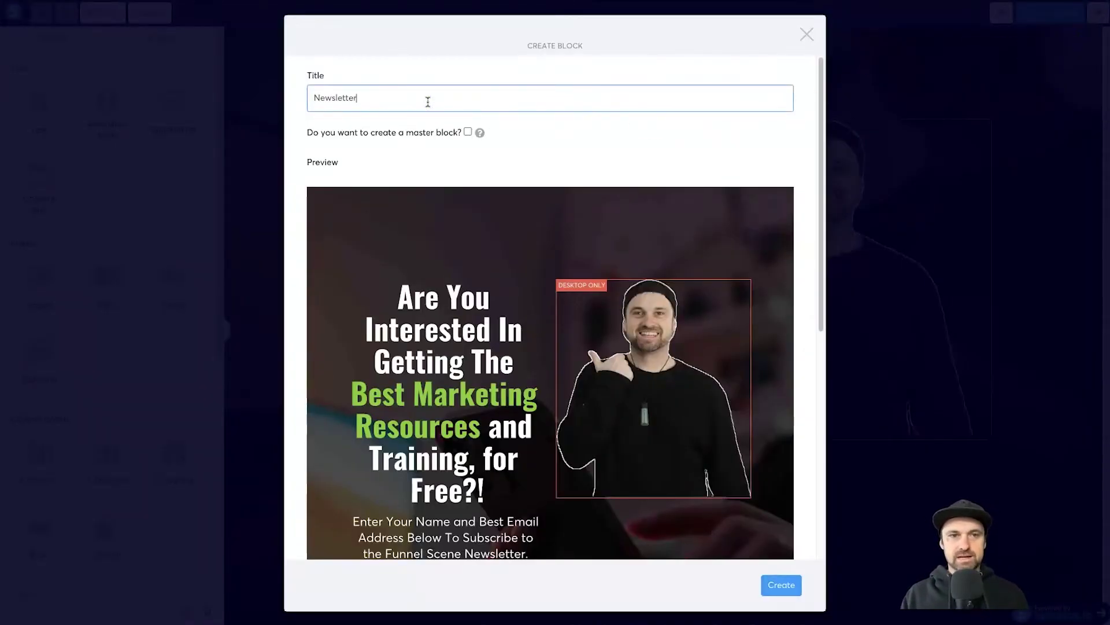
text(Landing Page)
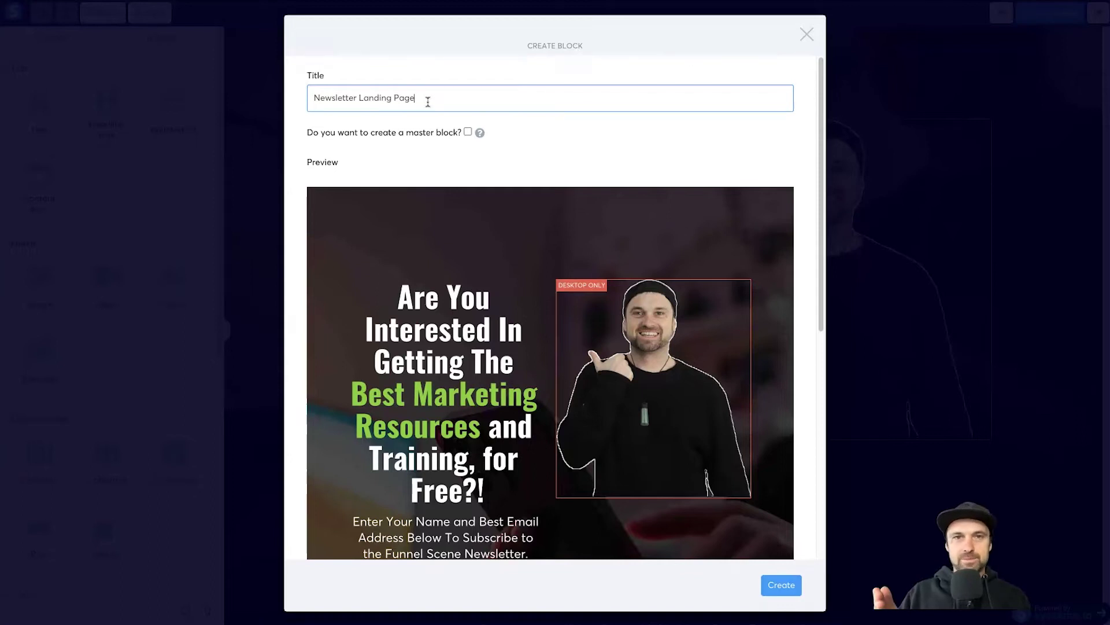
scroll(600, 300, down, 7)
scroll(598, 303, up, 7)
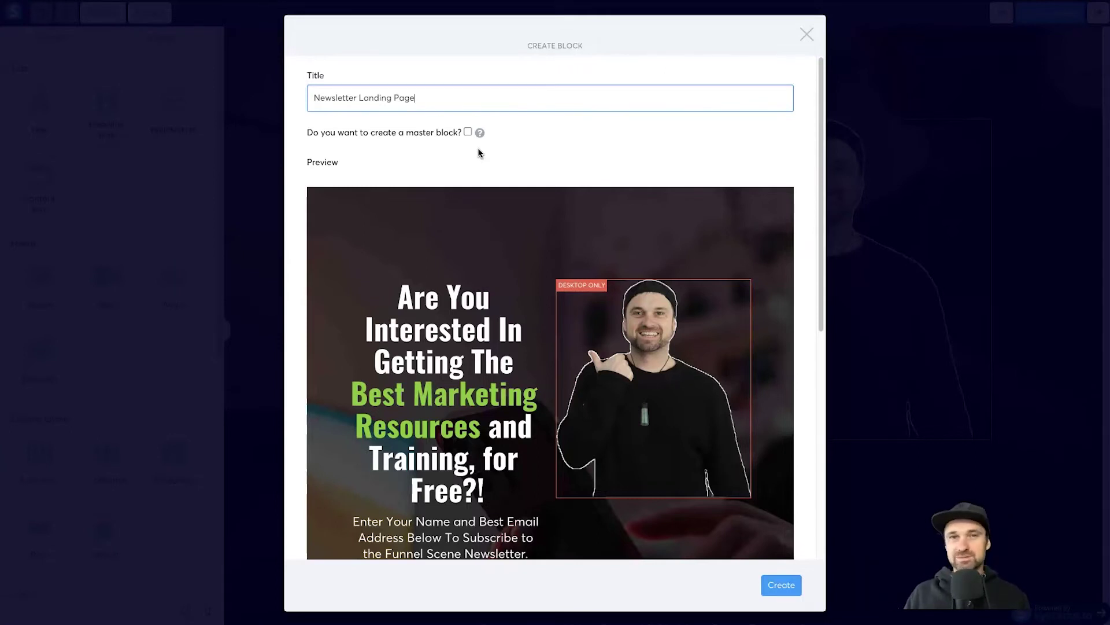
click(778, 583)
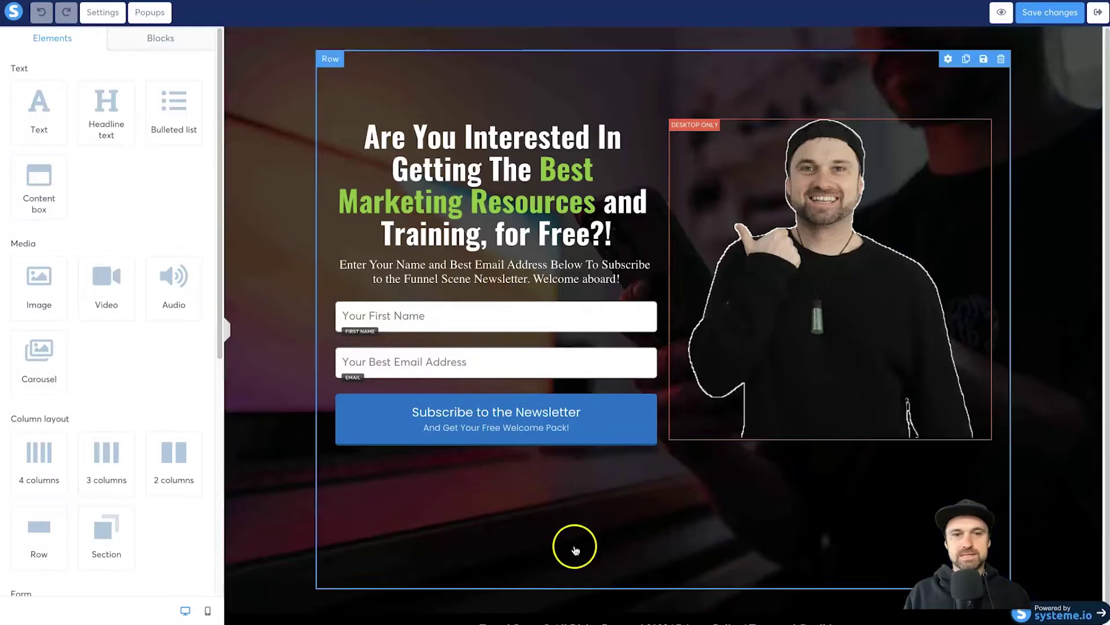
- Save the opt-in page and apply the first template to the Thank You / Download Page step
click(1065, 14)
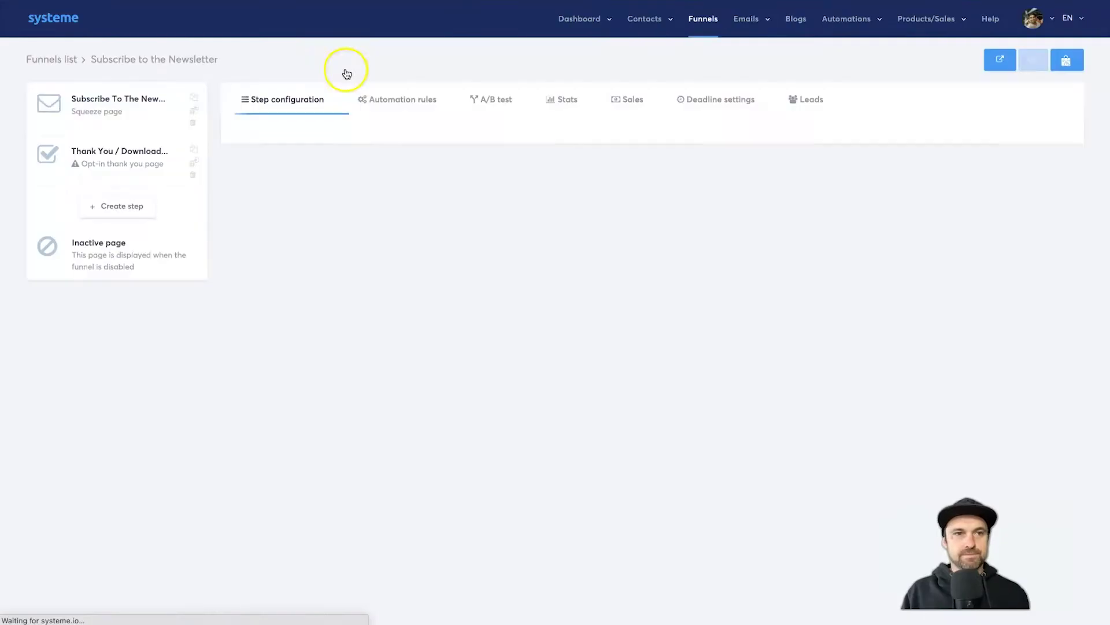
click(127, 160)
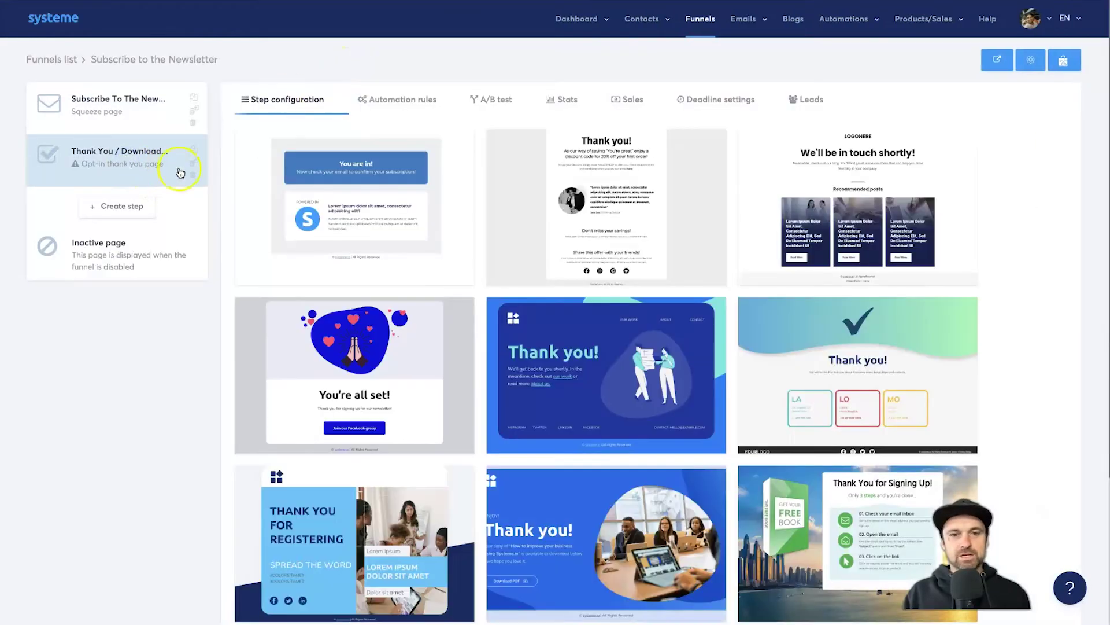
scroll(372, 224, down, 3)
scroll(537, 288, up, 3)
scroll(537, 288, down, 3)
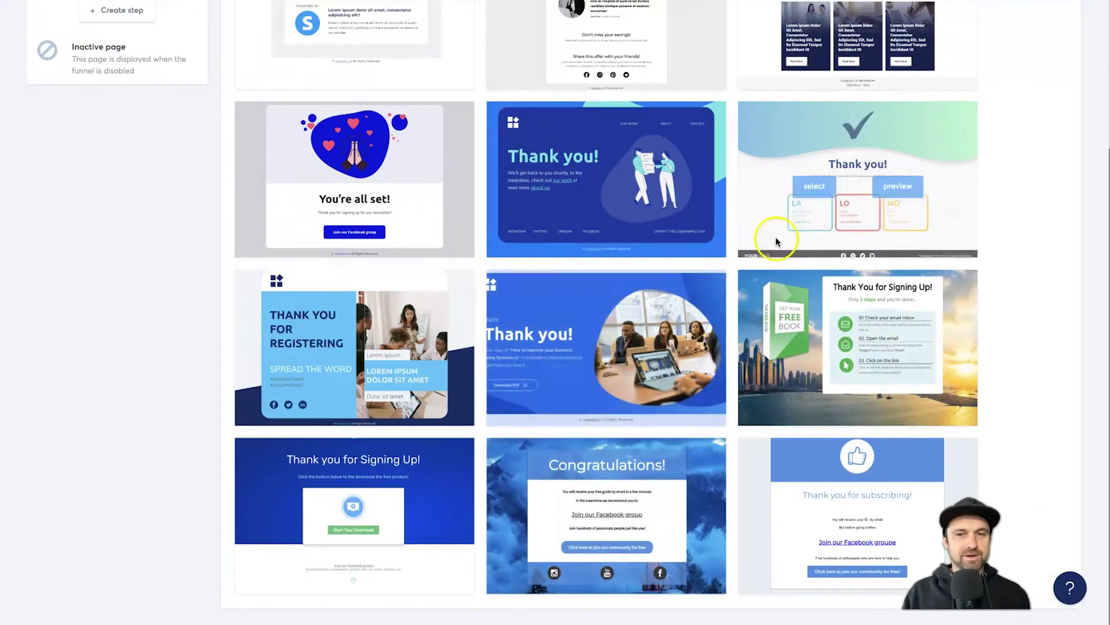
scroll(830, 235, up, 3)
click(312, 199)
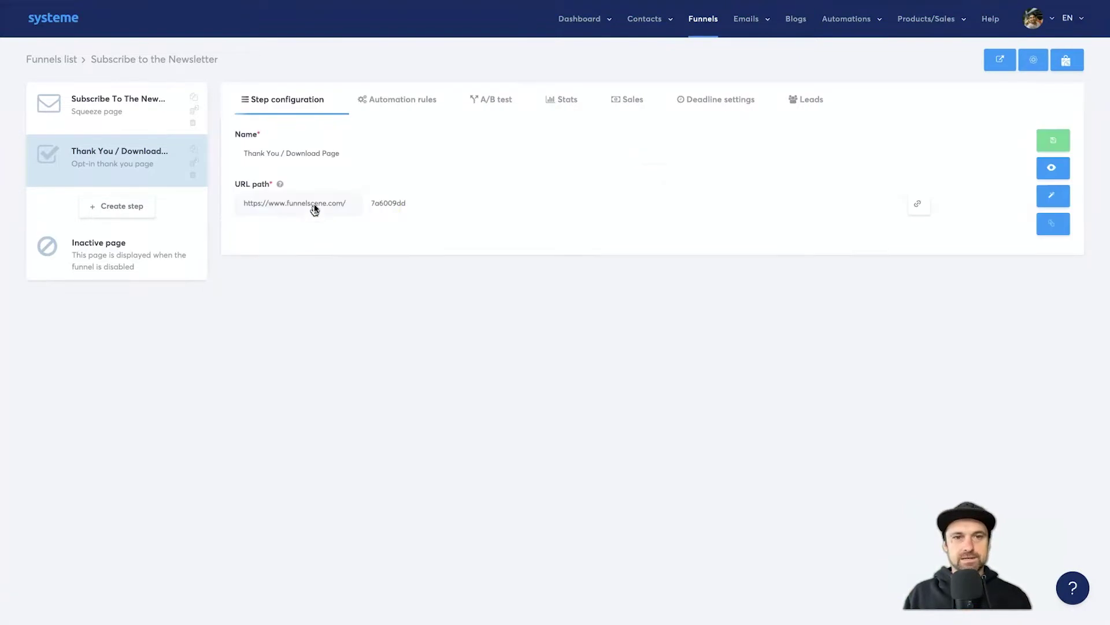
- Change the step's URL path to 'newsletter-thank-you' and shorten its name to 'Thank You'
double_click(441, 203)
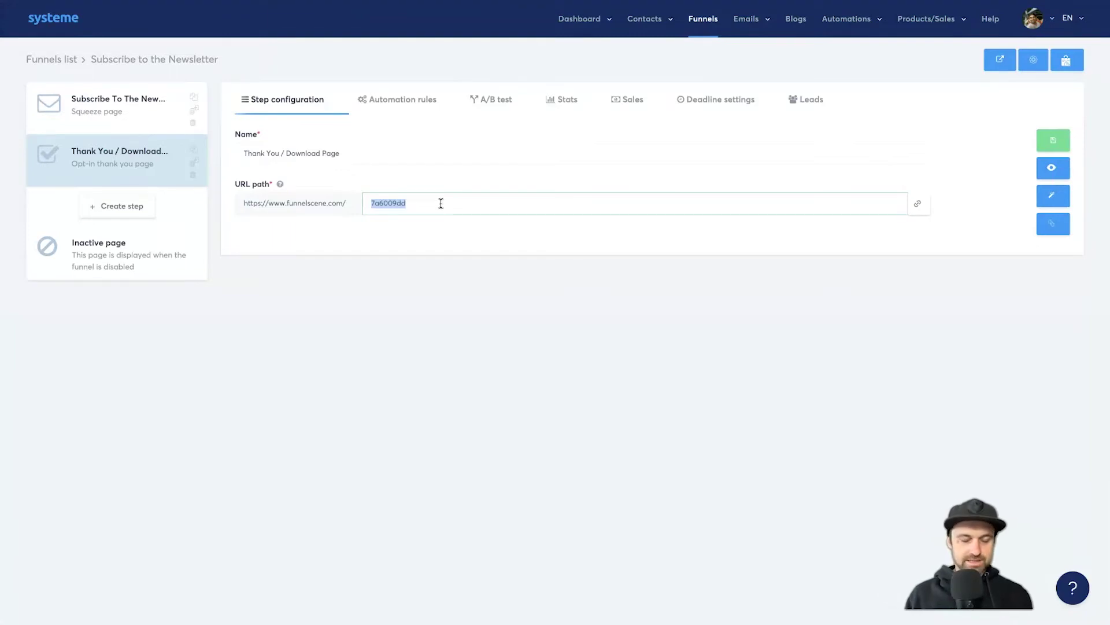
text(slet)
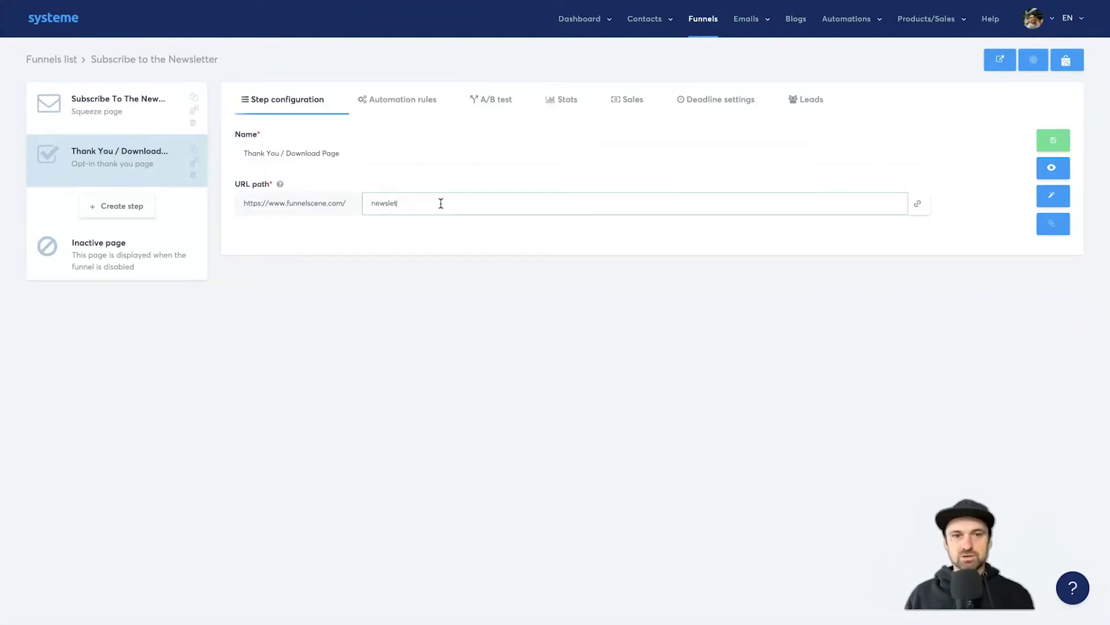
text(ter-thank-you)
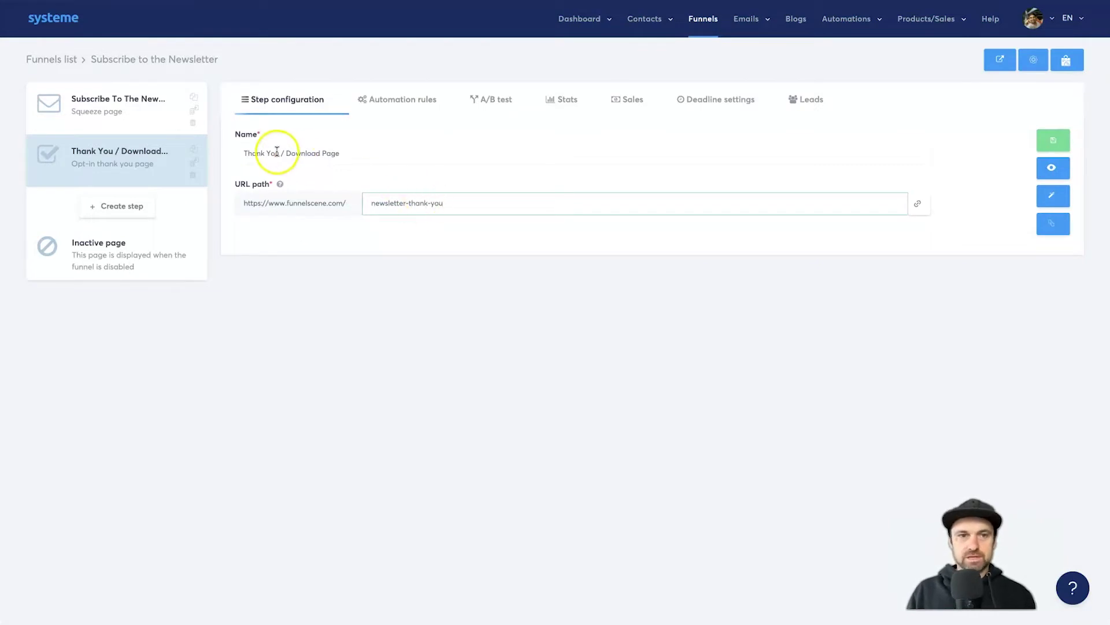
drag(275, 154, 409, 163)
key(BackSpace)
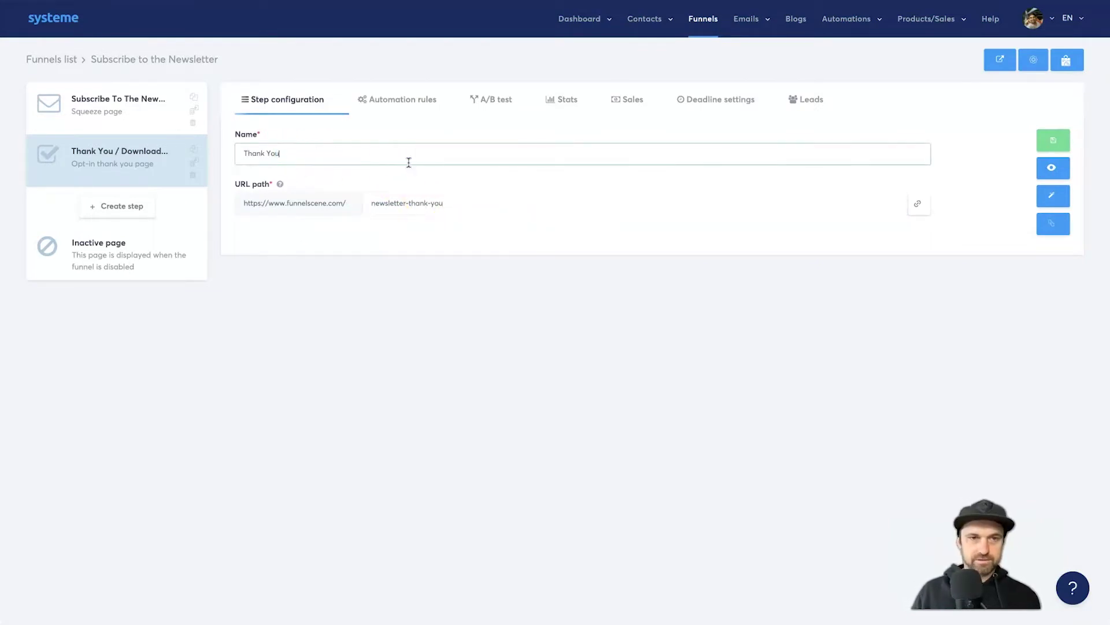
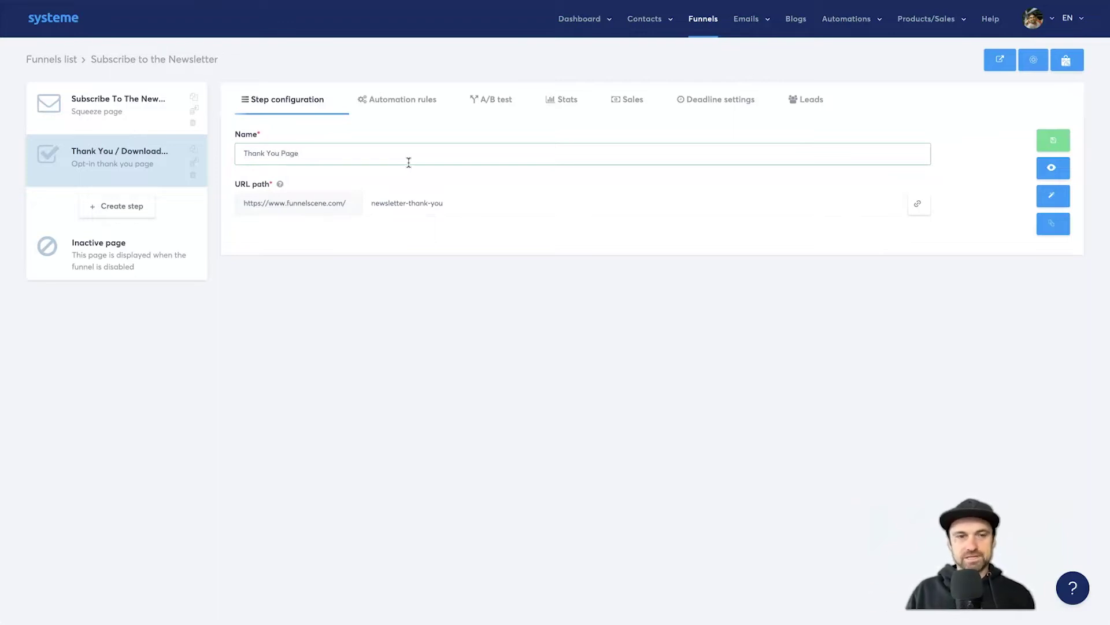
- Save the 'Thank You Page' step, then delete its default template section in the page editor
click(856, 247)
click(1059, 145)
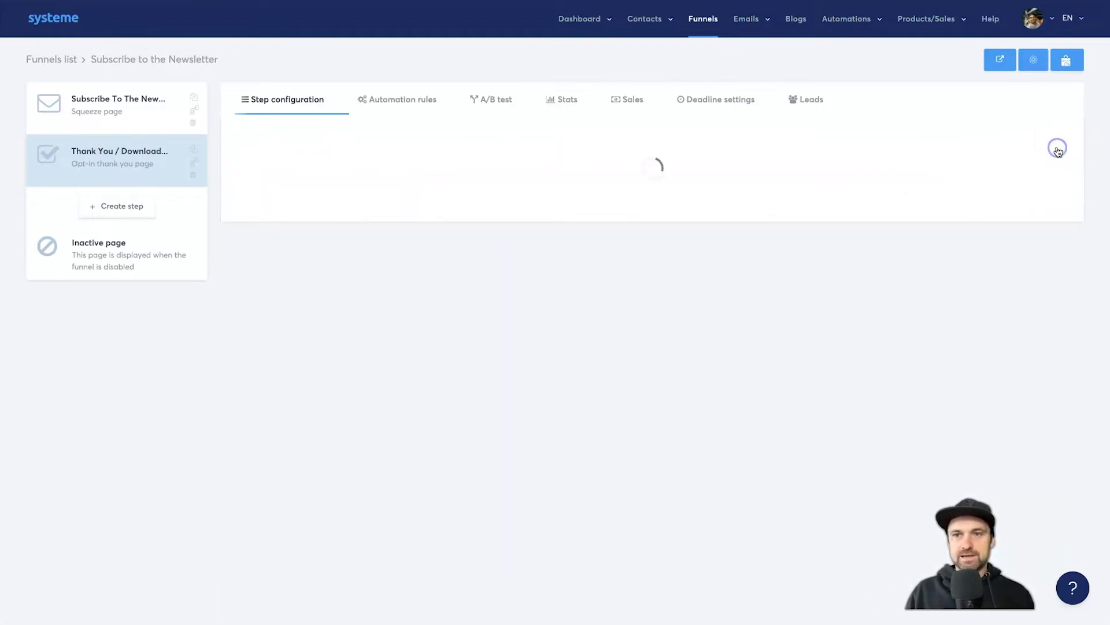
click(1053, 196)
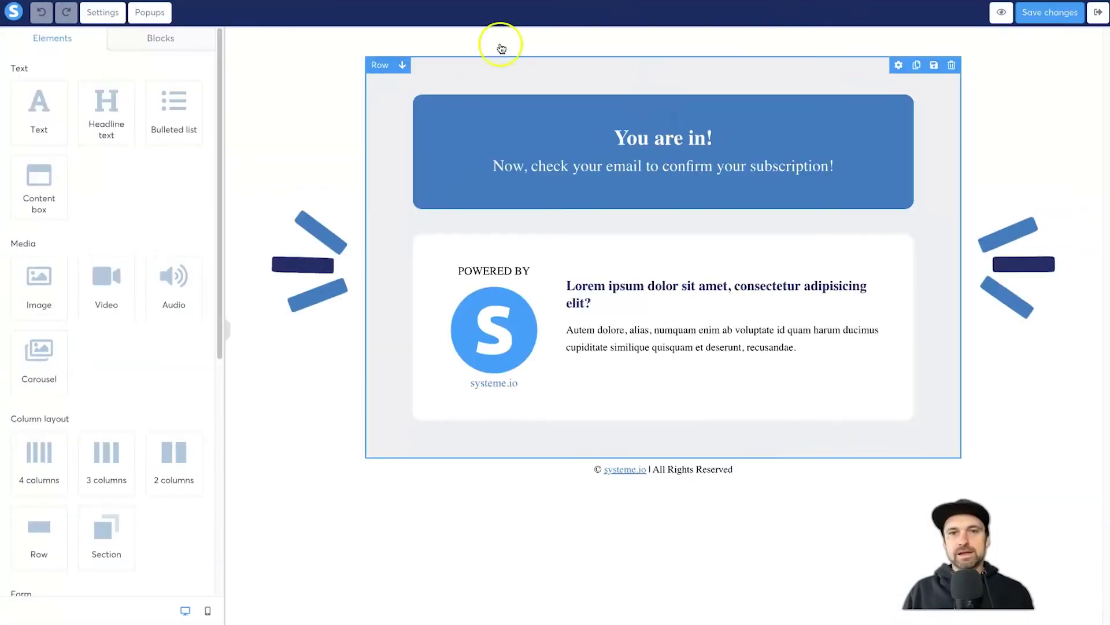
click(1094, 36)
click(661, 34)
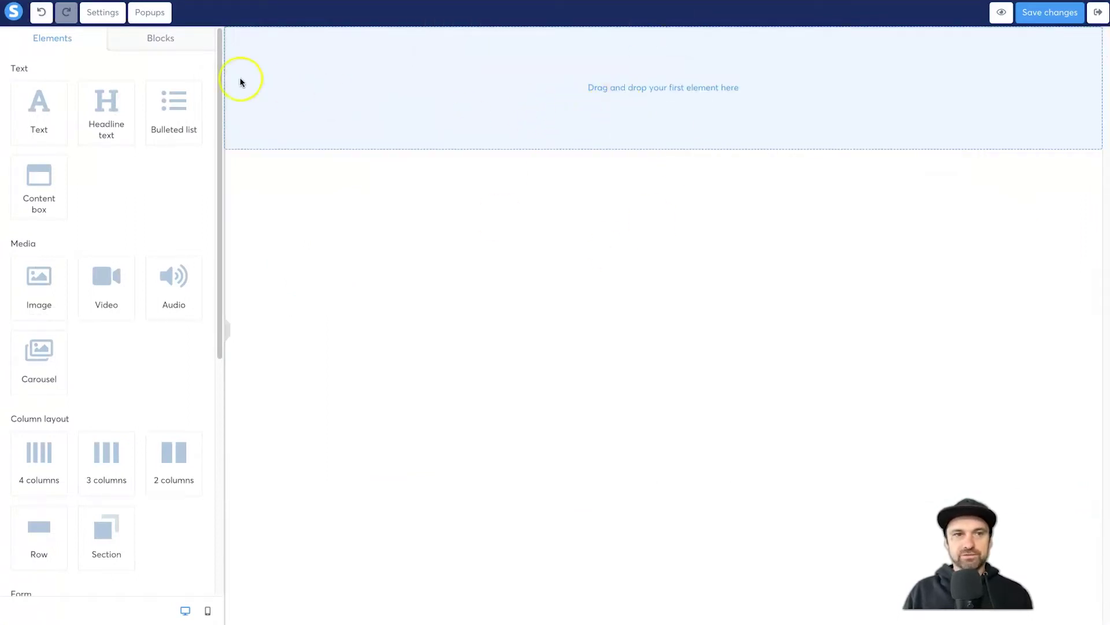
- Place the saved Newsletter Landing Page block from My blocks onto the empty page
click(152, 42)
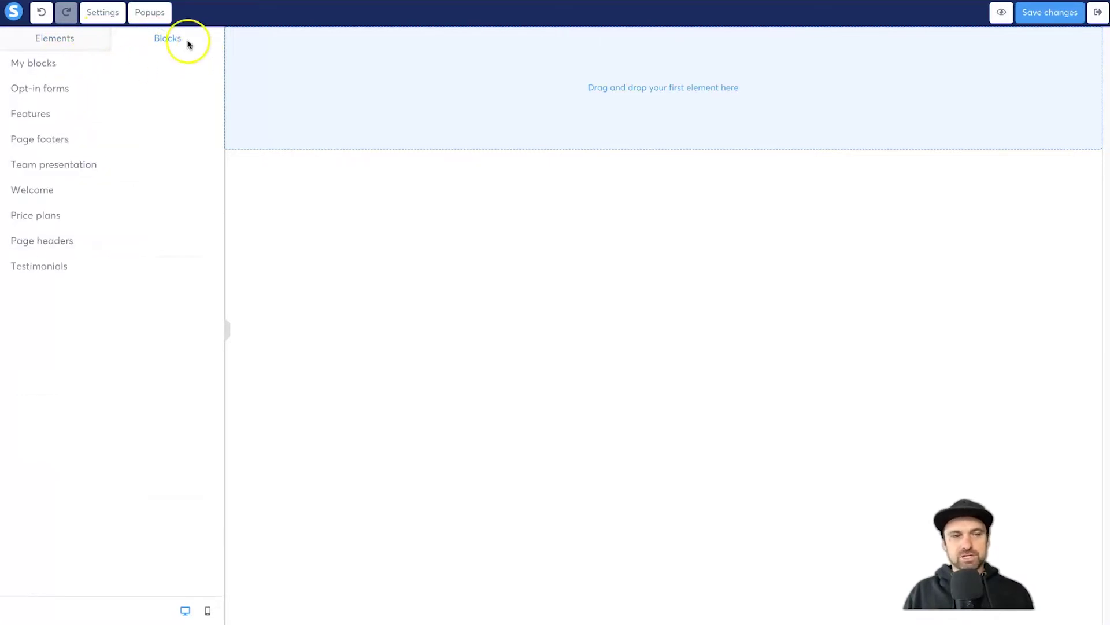
click(45, 63)
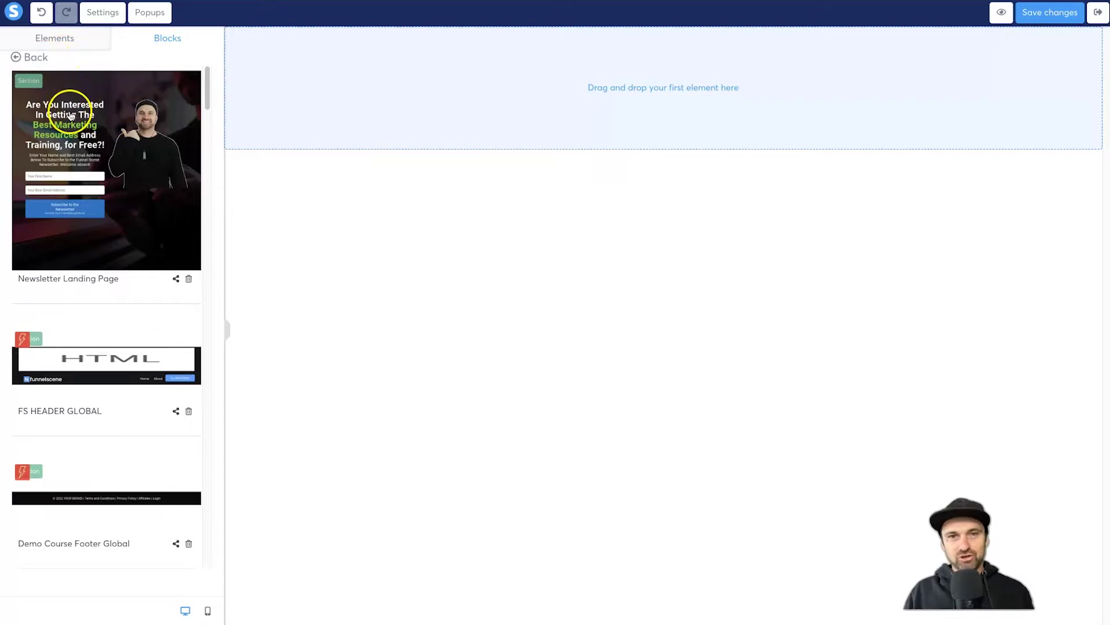
drag(68, 126, 602, 94)
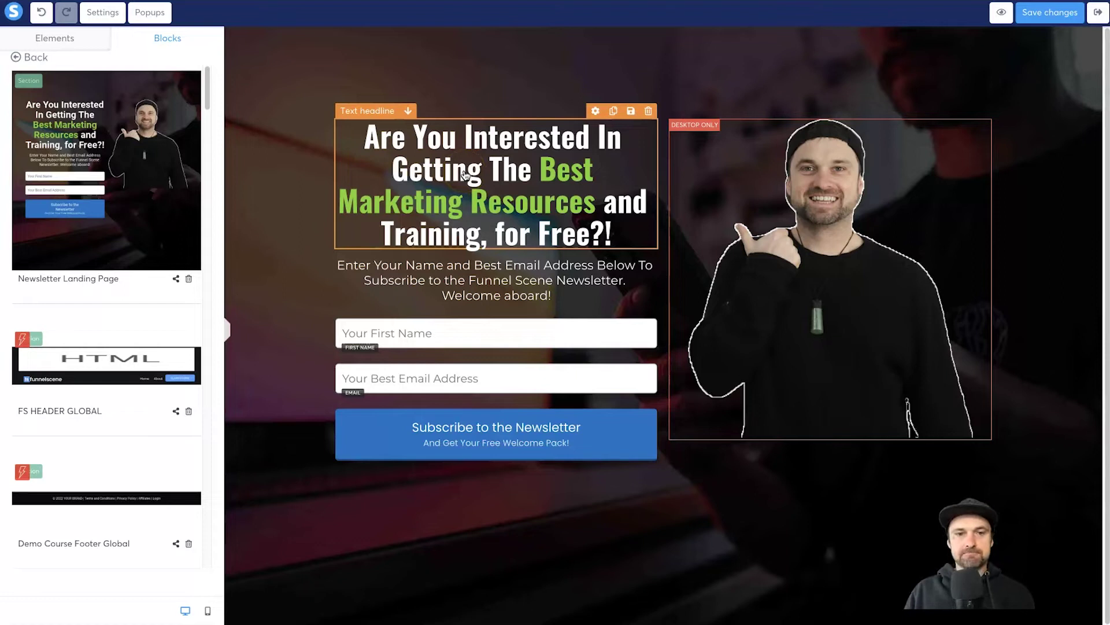
- Delete the block's First Name and email address inputs
click(648, 309)
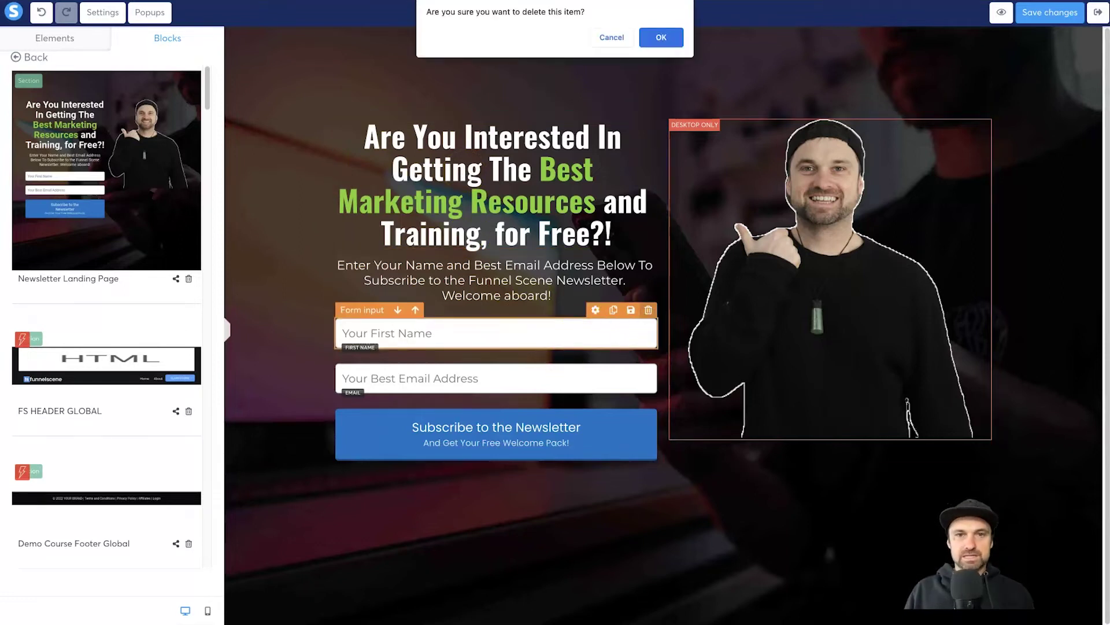
click(661, 37)
click(648, 310)
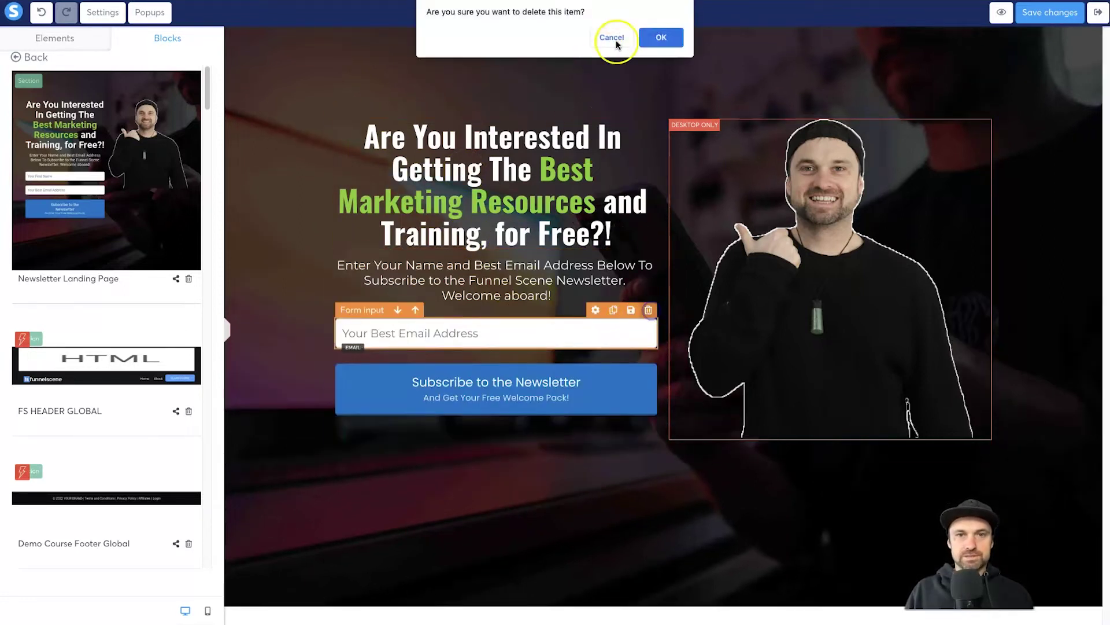
click(661, 37)
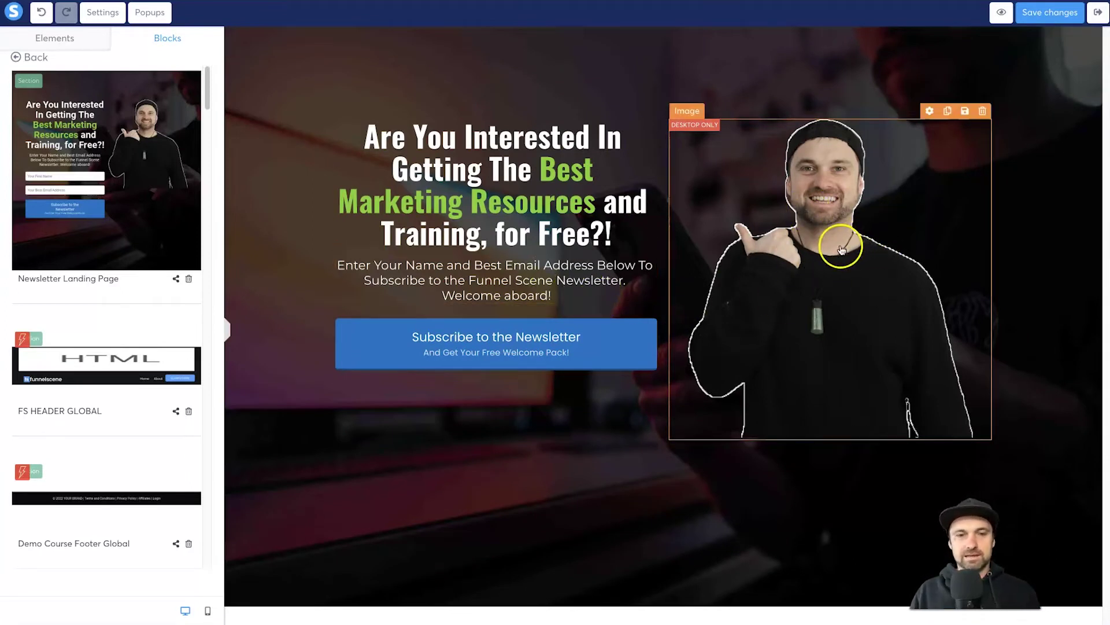
- Replace the headline with 'Success!' and 'You are now subscribed to the Funnel Scene Newsletter' on two lines
click(429, 202)
triple_click(426, 199)
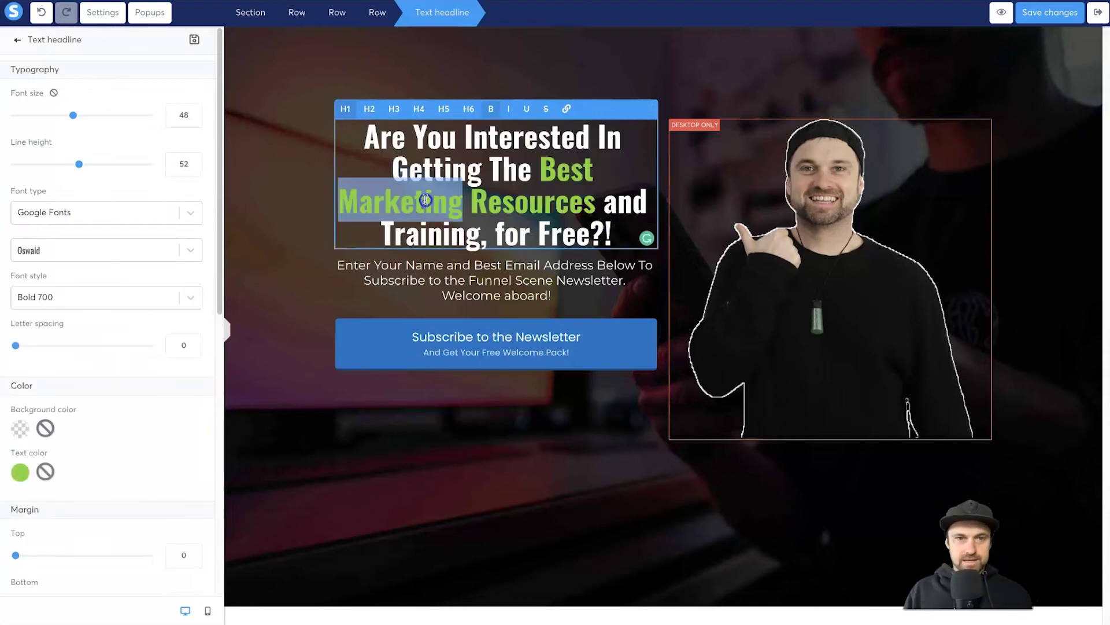
text(You)
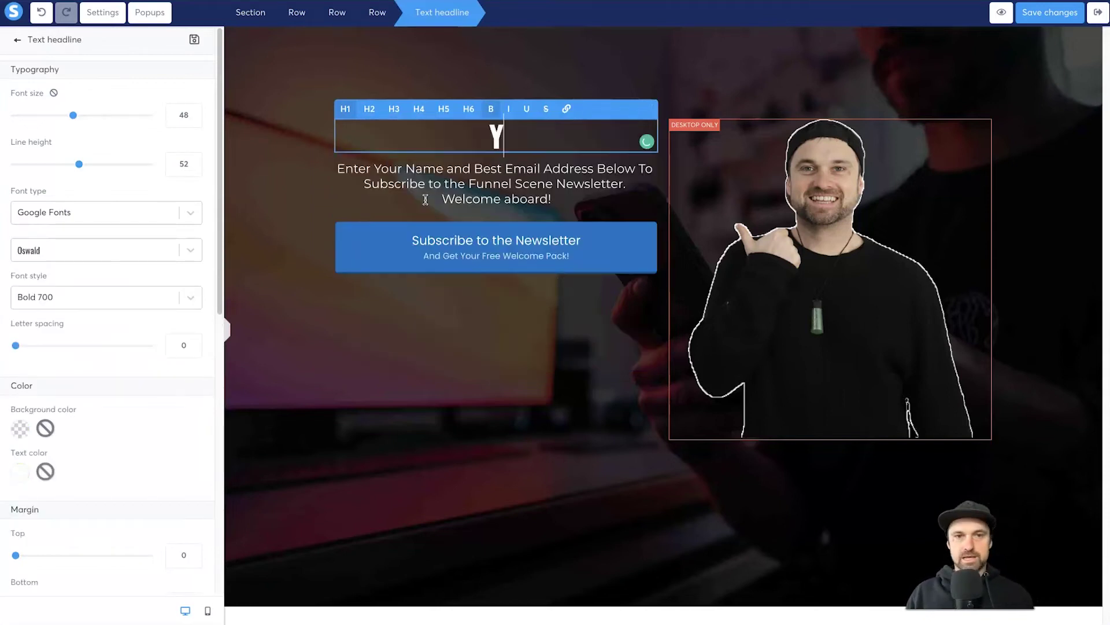
key(BackSpace)
key(BackSpace)
text(Success!)
key(Return)
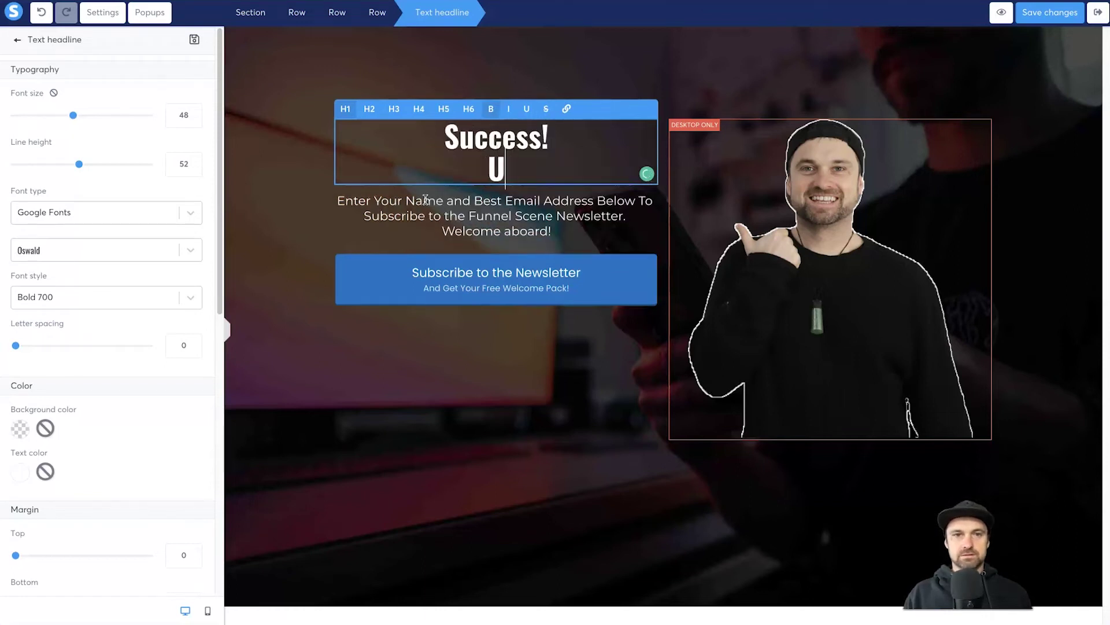
text(You are now subscribe)
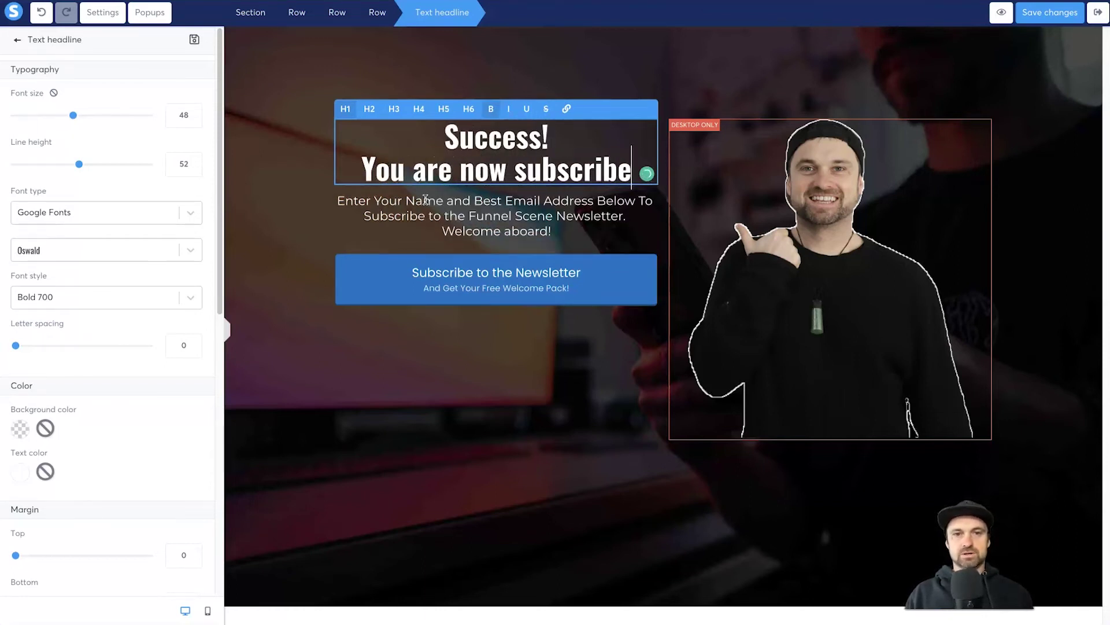
text(d to the Fu)
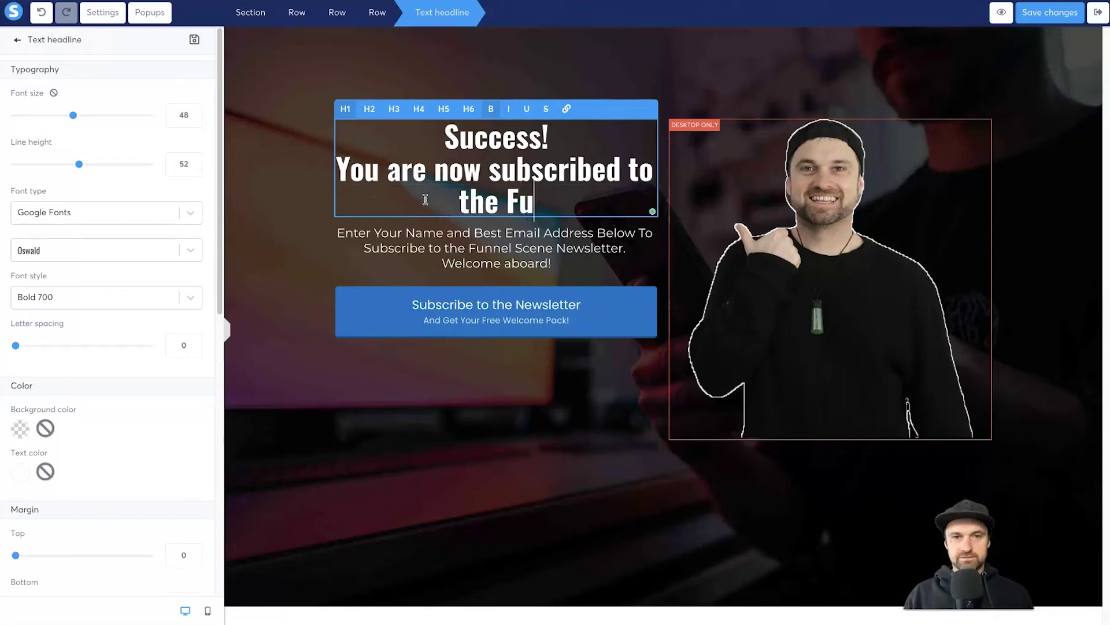
text(nnel Scene Newsletter)
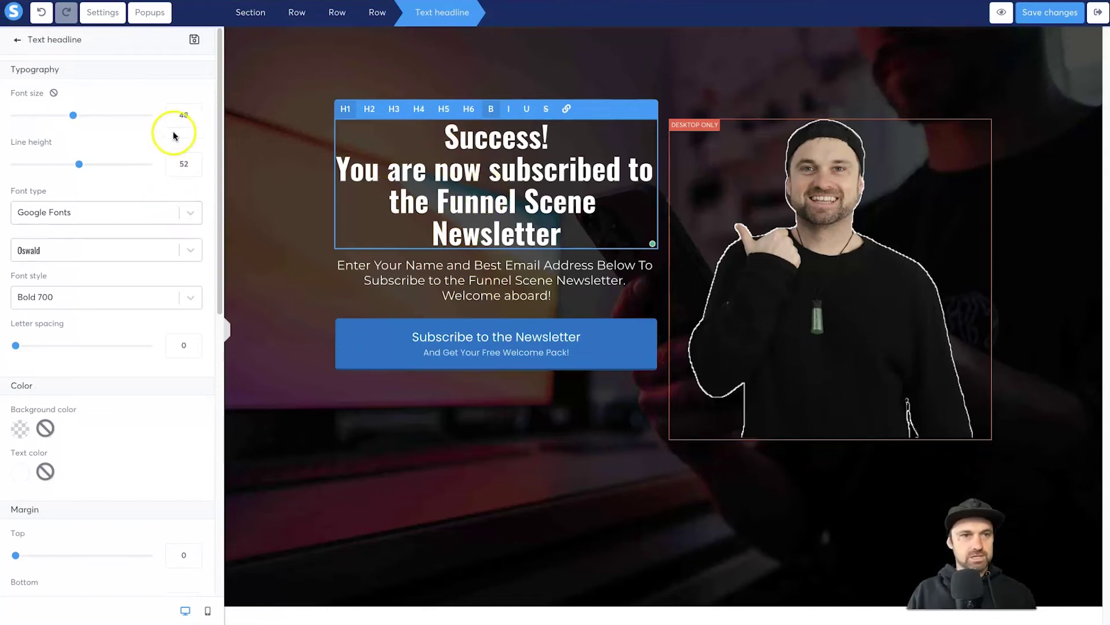
- Set the headline font size to 44 and line height to 48
click(196, 122)
click(196, 121)
click(196, 122)
click(196, 122)
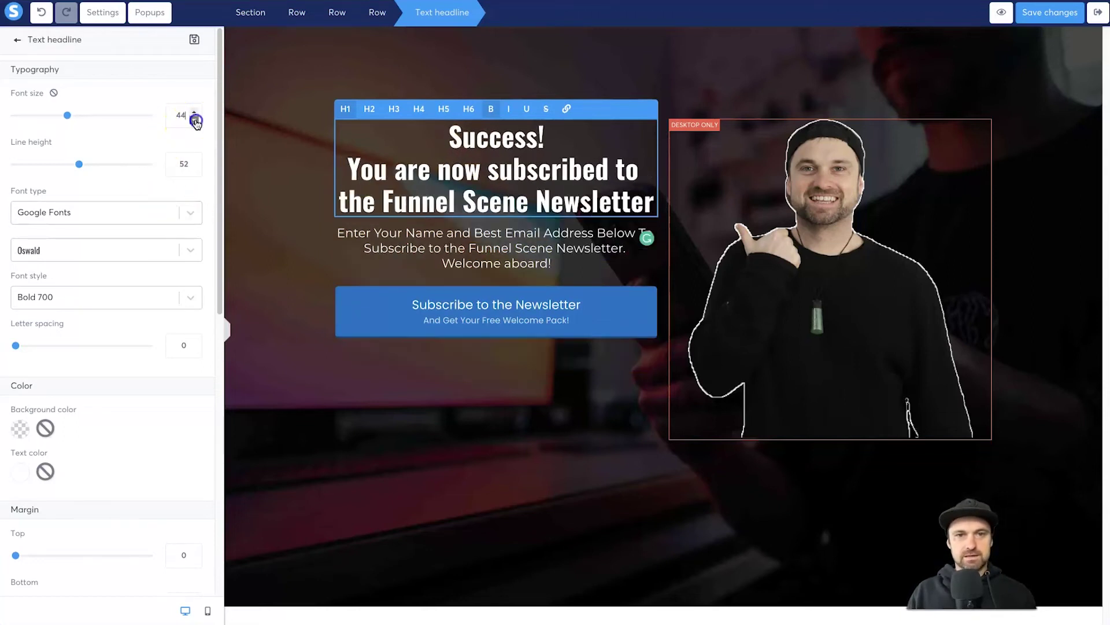
click(195, 171)
click(195, 171)
click(195, 171)
click(195, 172)
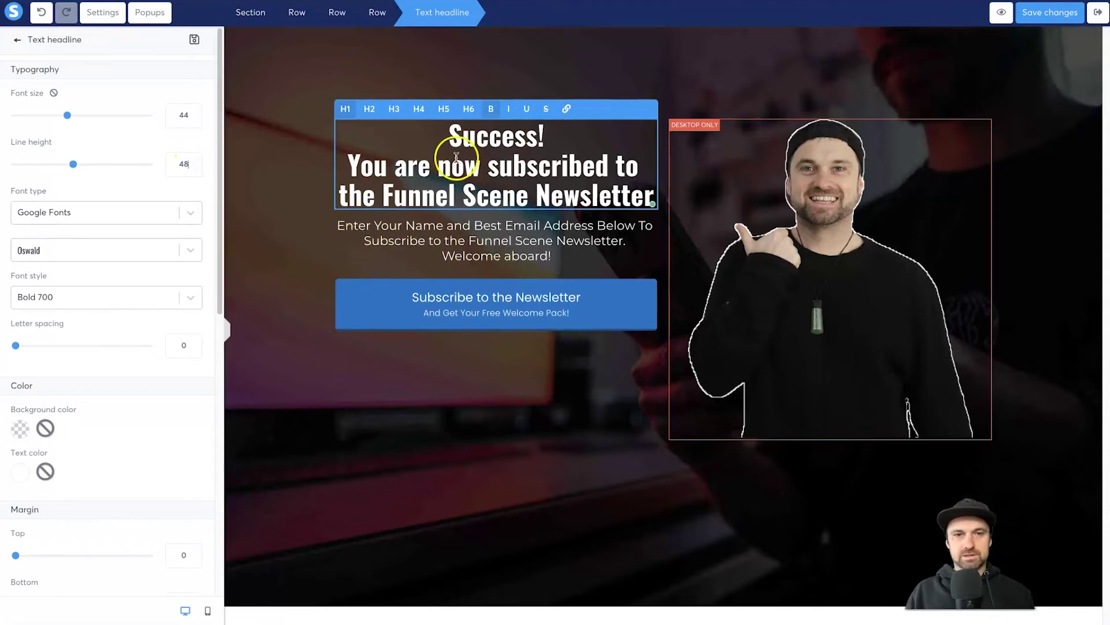
double_click(463, 136)
click(195, 111)
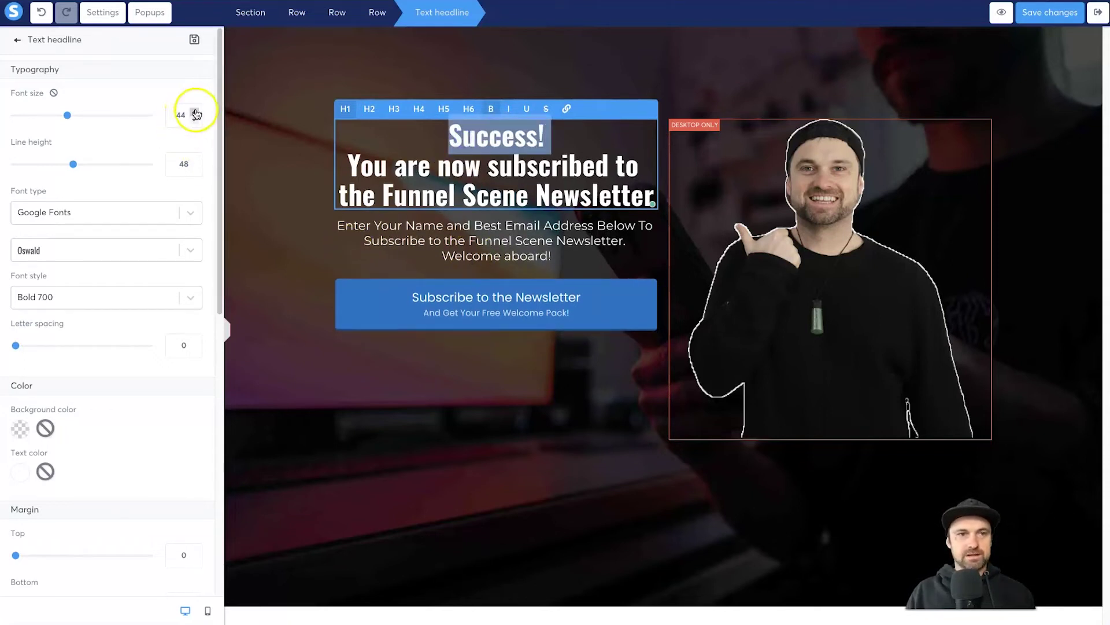
click(195, 127)
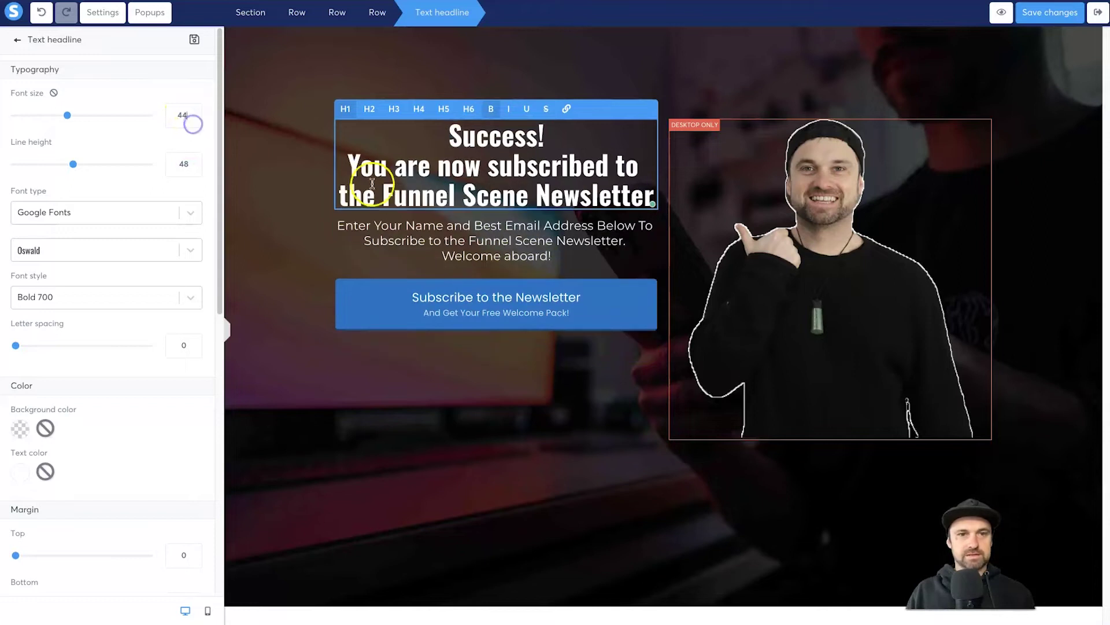
- Replace the subheadline with a sentence urging subscription to the Funnel Scene YouTube channel for training, tutorials and bonuses
scroll(216, 411, down, 5)
triple_click(485, 222)
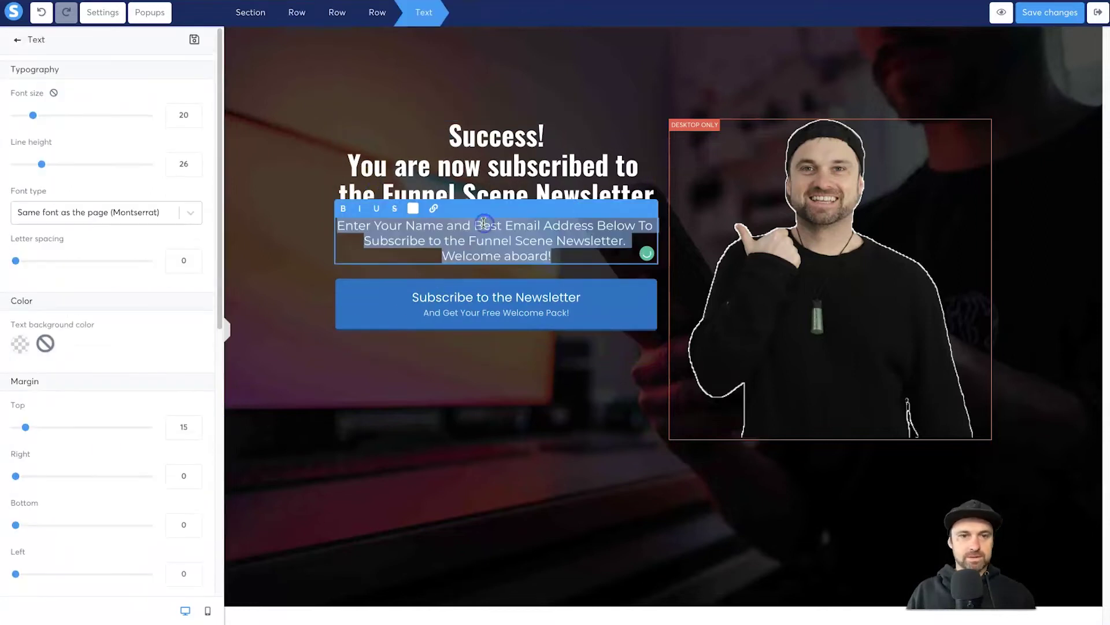
text(If you haven't)
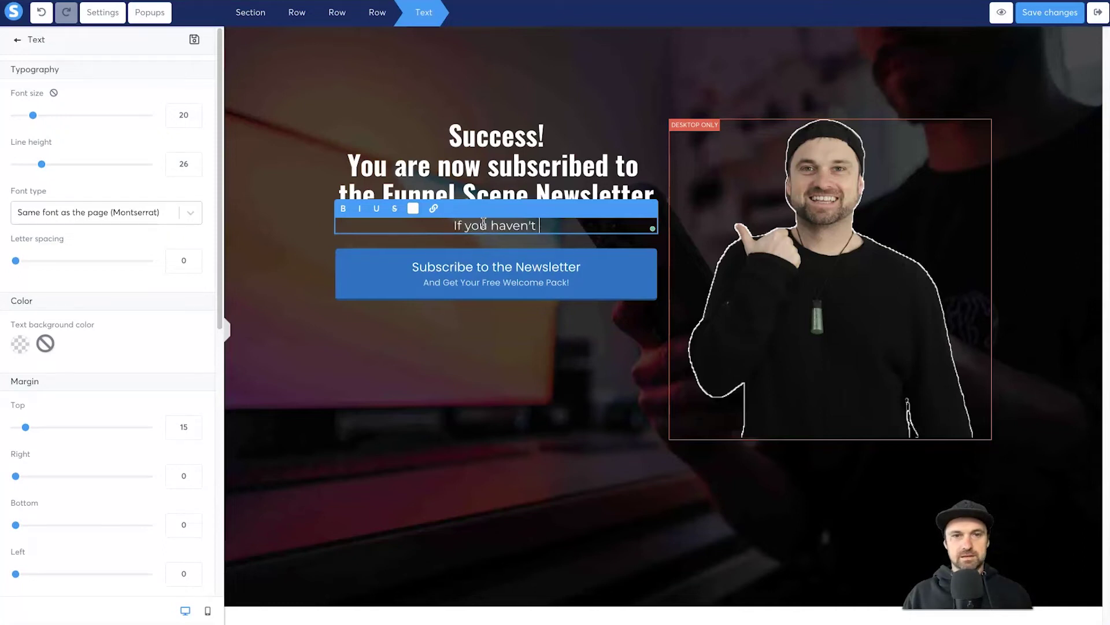
text( yet, make sure you subscr)
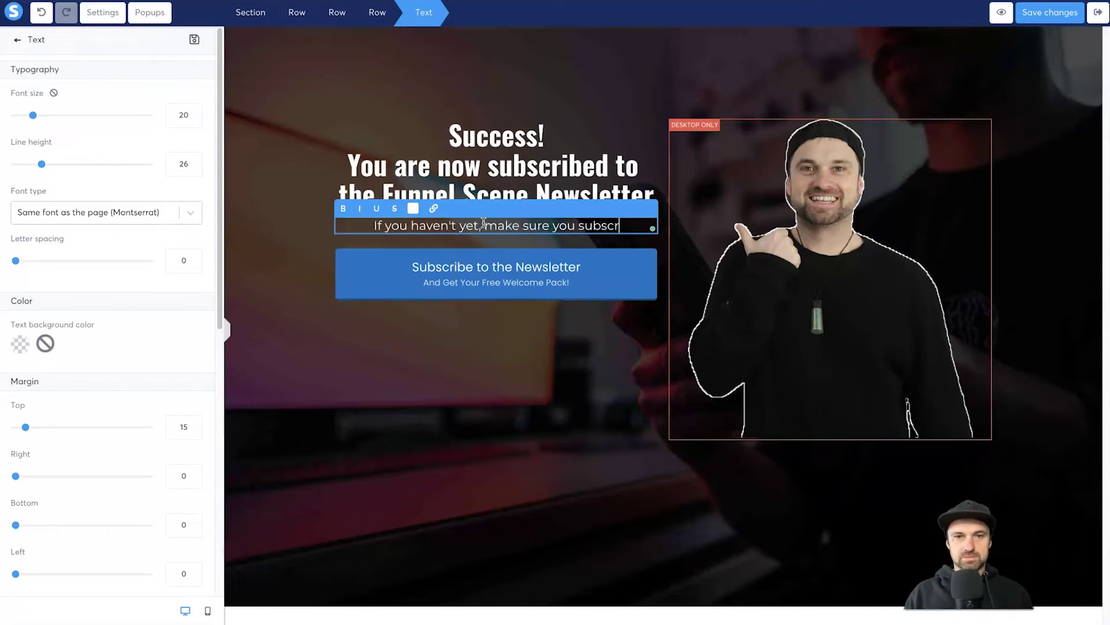
text(ibe to the Funnel )
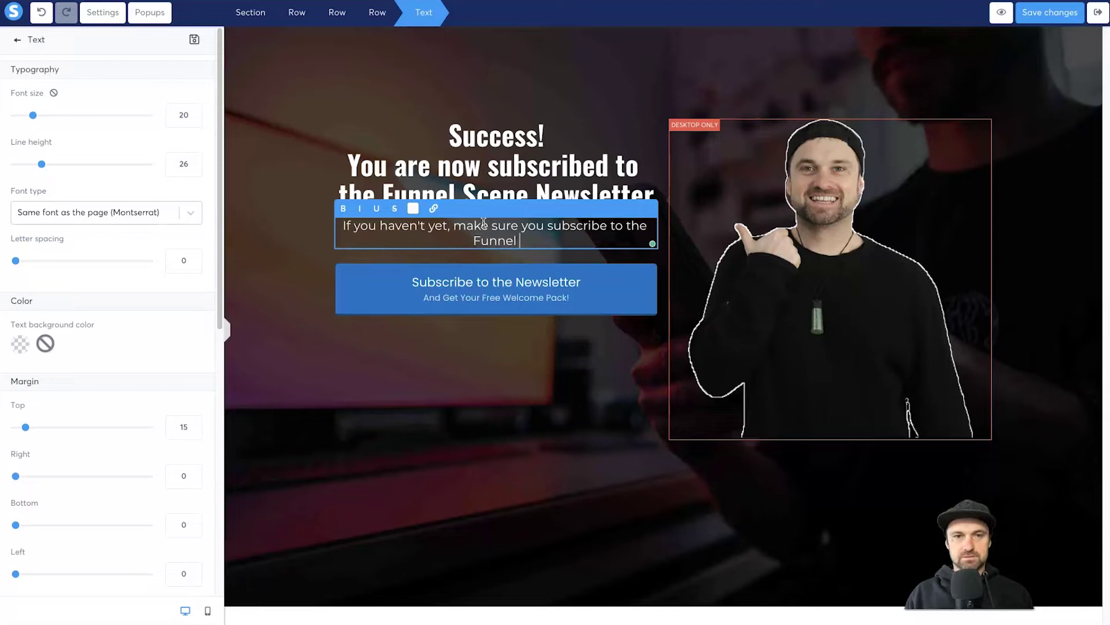
text(Scene YouTube channel, )
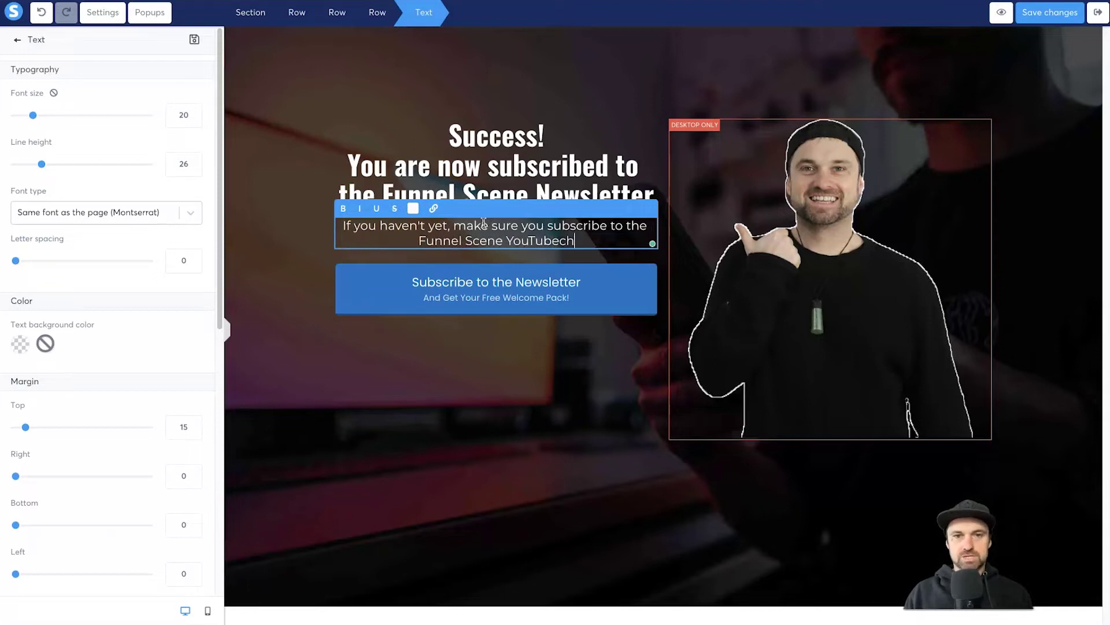
text(for more)
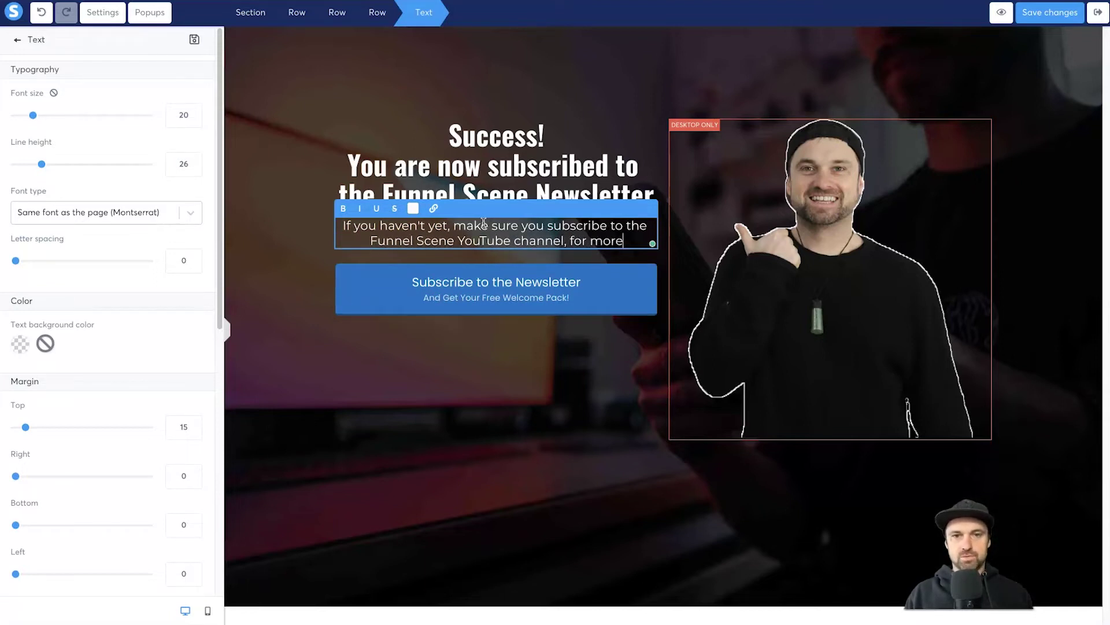
text( training, tutor)
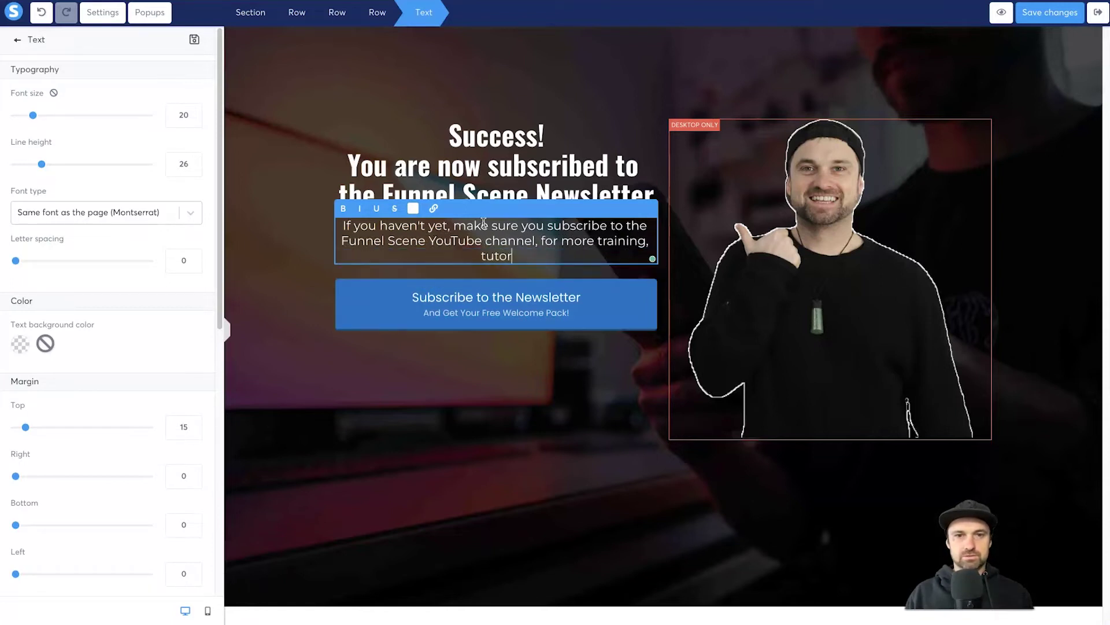
text(ials and bonuses)
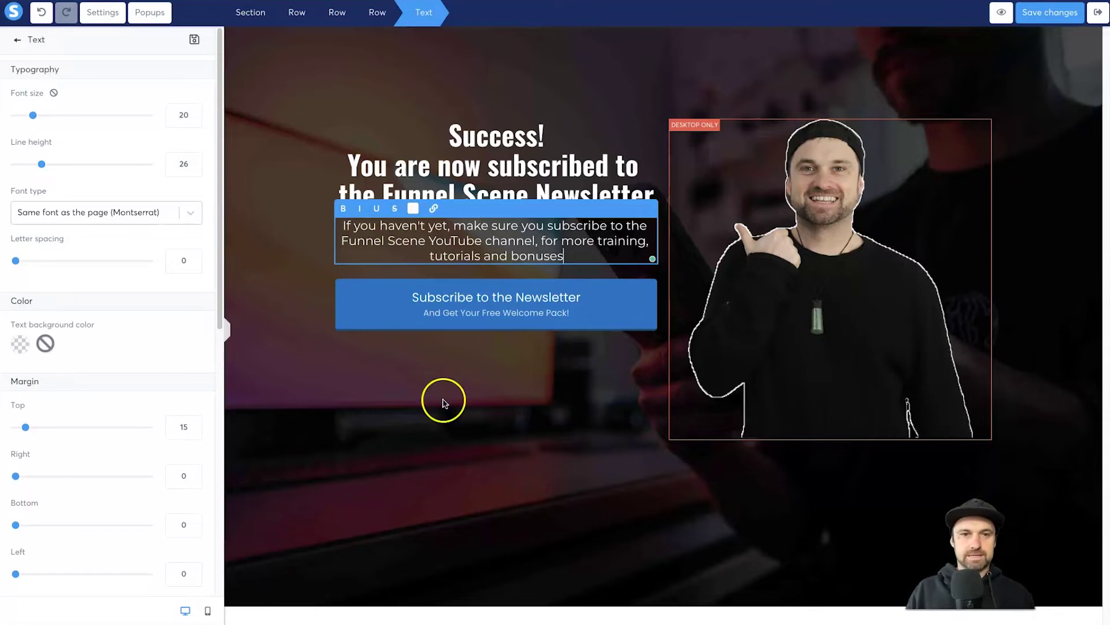
click(443, 403)
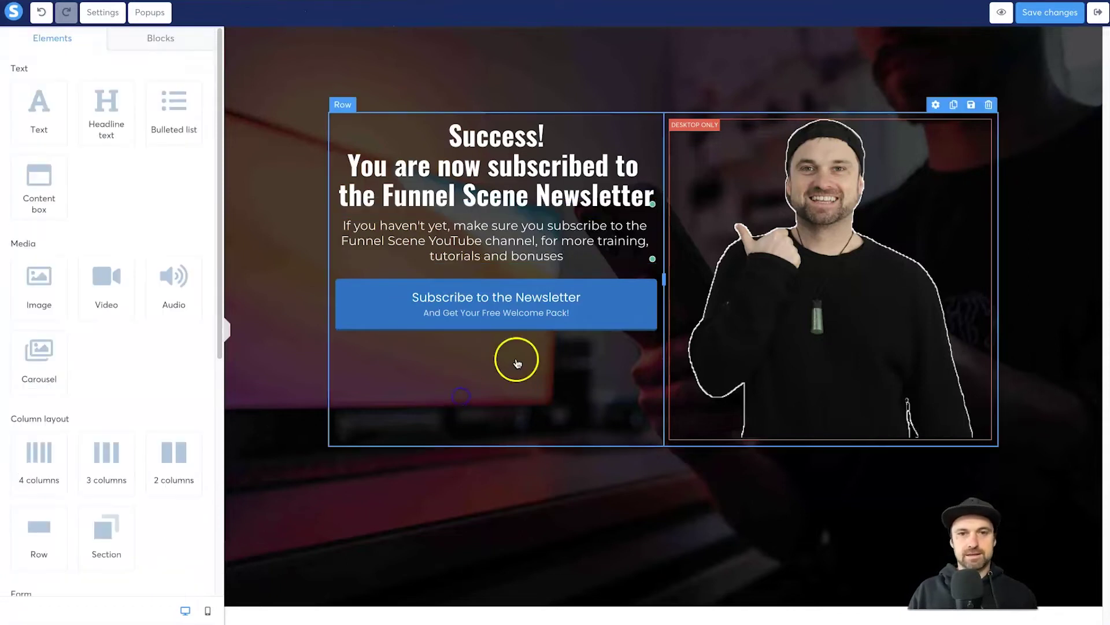
- Select the newsletter button and copy the Funnel Scene channel URL with ?sub_confirmation=1 appended
click(547, 311)
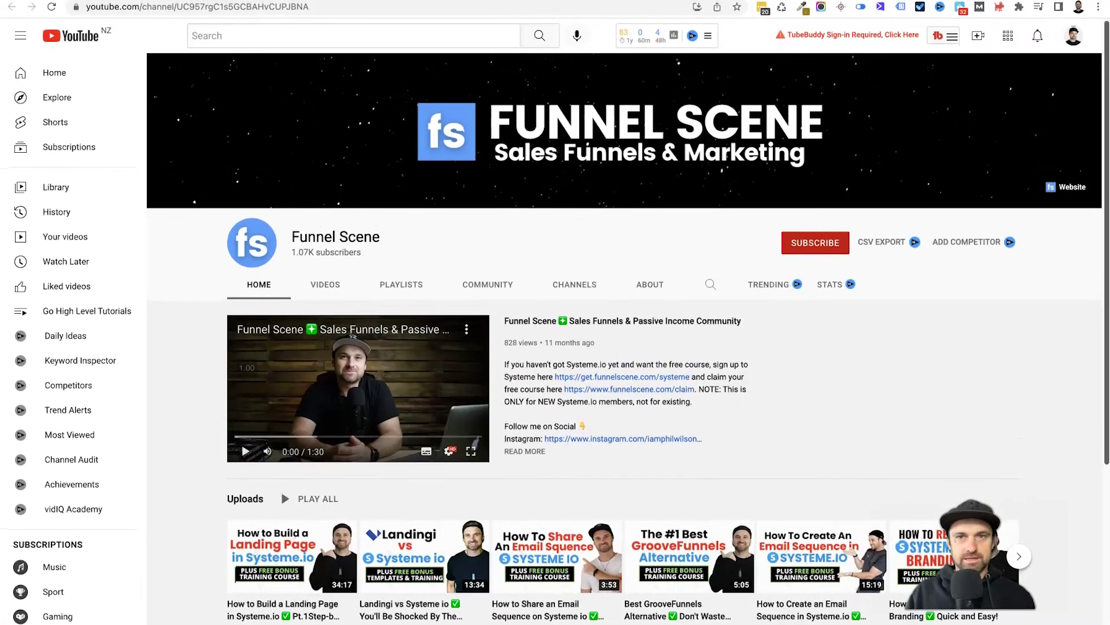
click(404, 8)
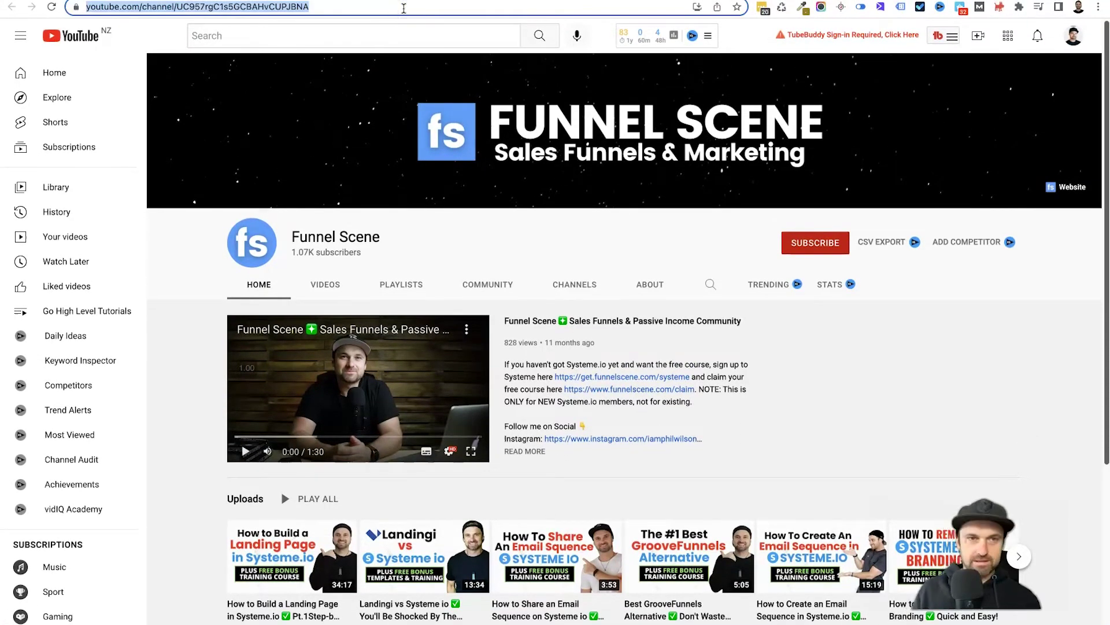
click(404, 8)
text(?)
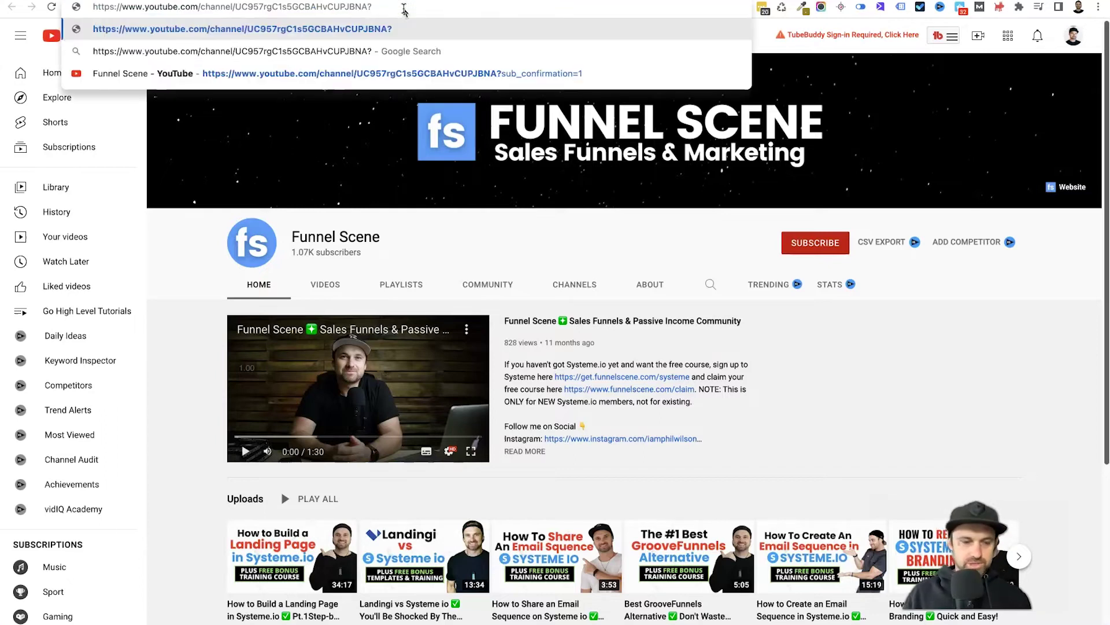
text(sub)
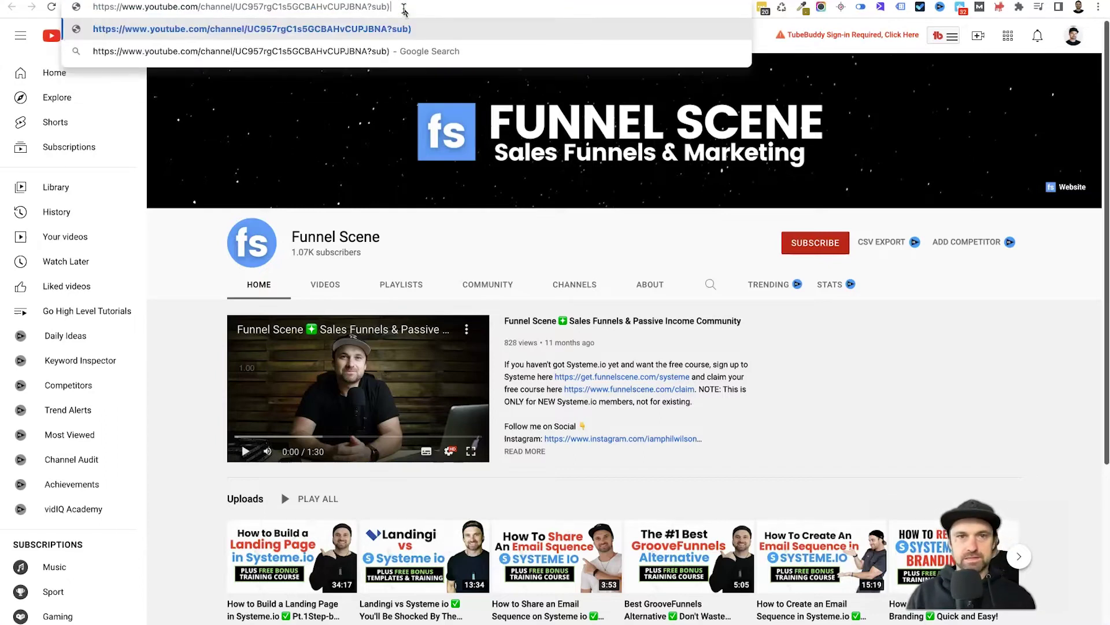
text(_confirmation=1)
key(ctrl+a)
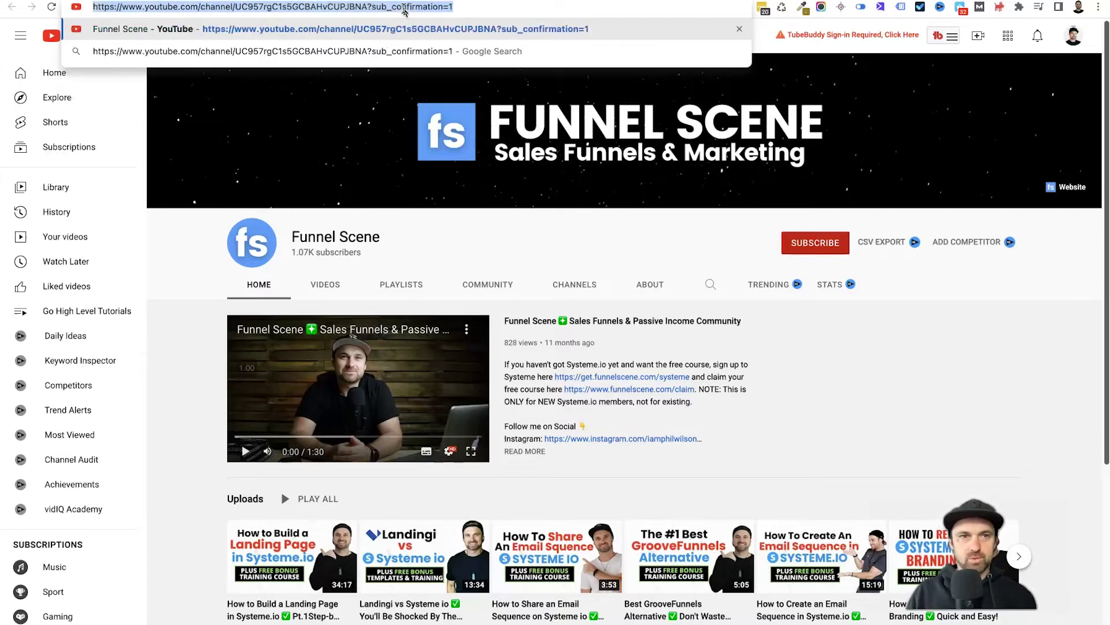
key(ctrl+c)
- Test the copied subscribe link in a new tab, then close it and return to the editor
key(ctrl+t)
key(ctrl+v)
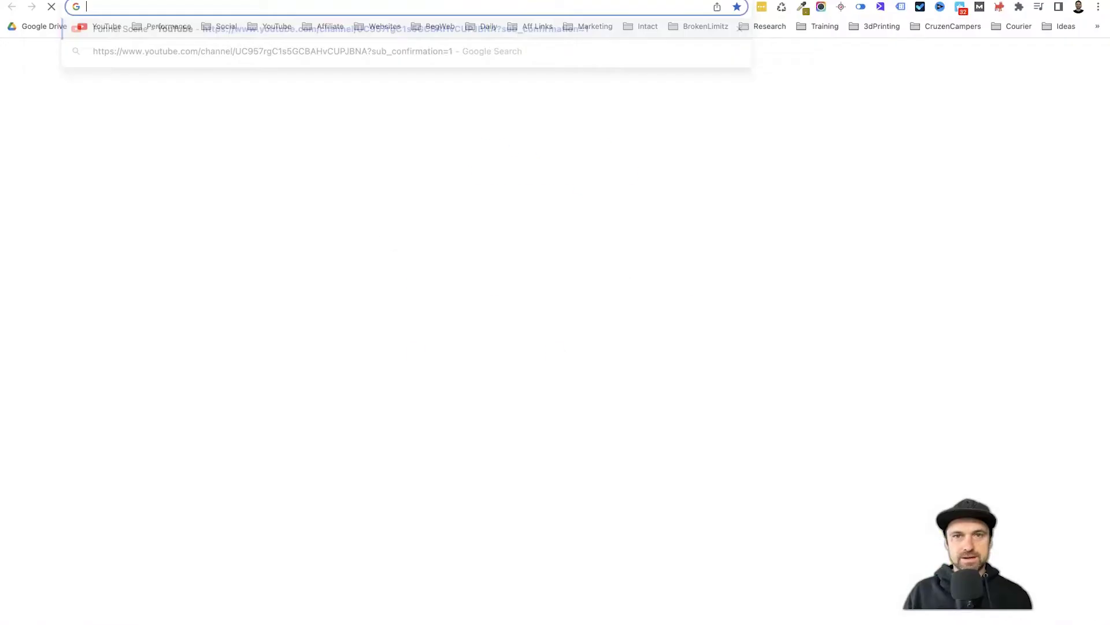
key(Return)
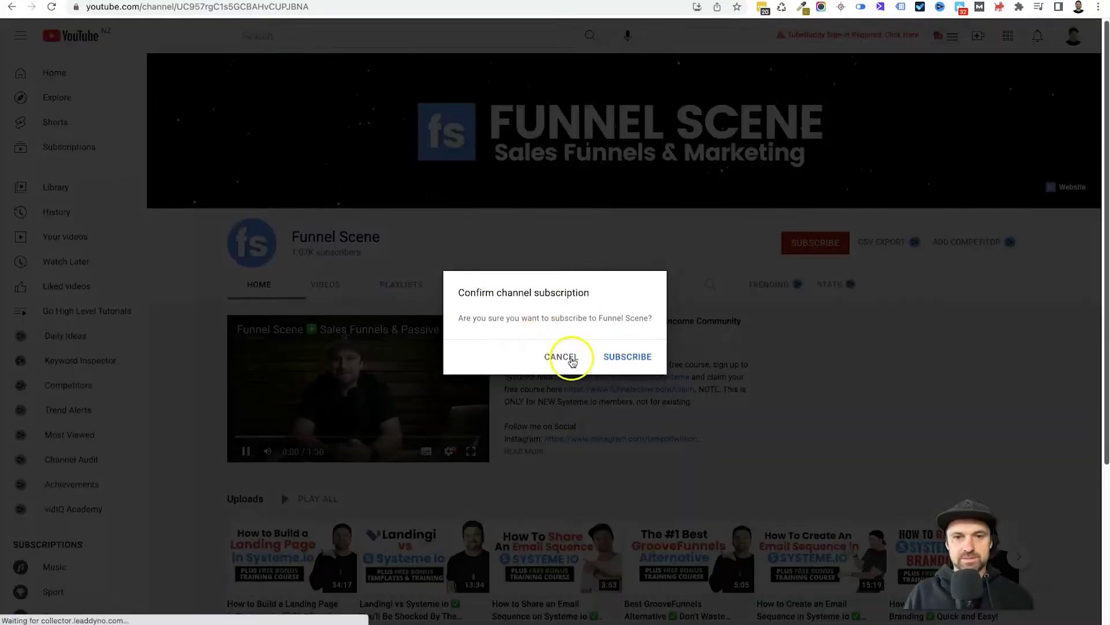
click(572, 360)
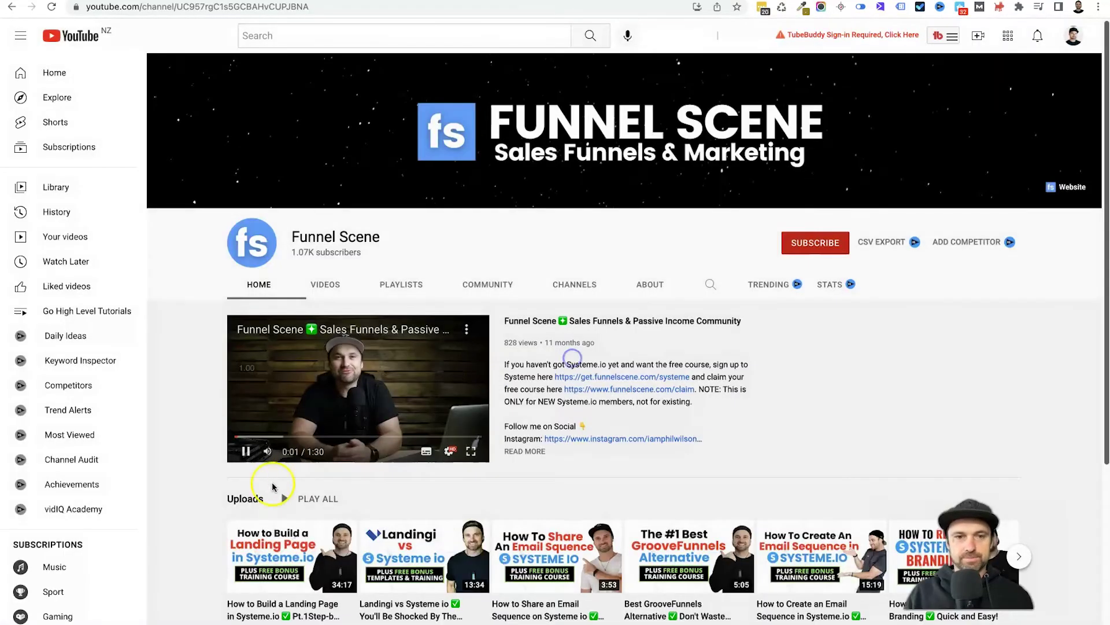
click(245, 451)
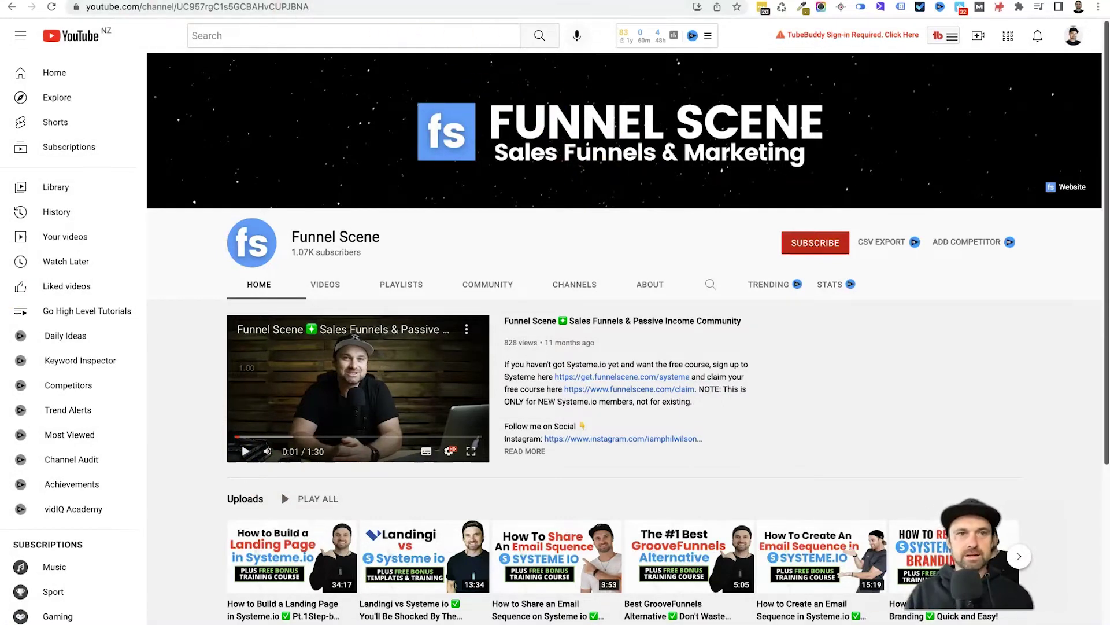
key(ctrl+w)
scroll(544, 321, down, 1)
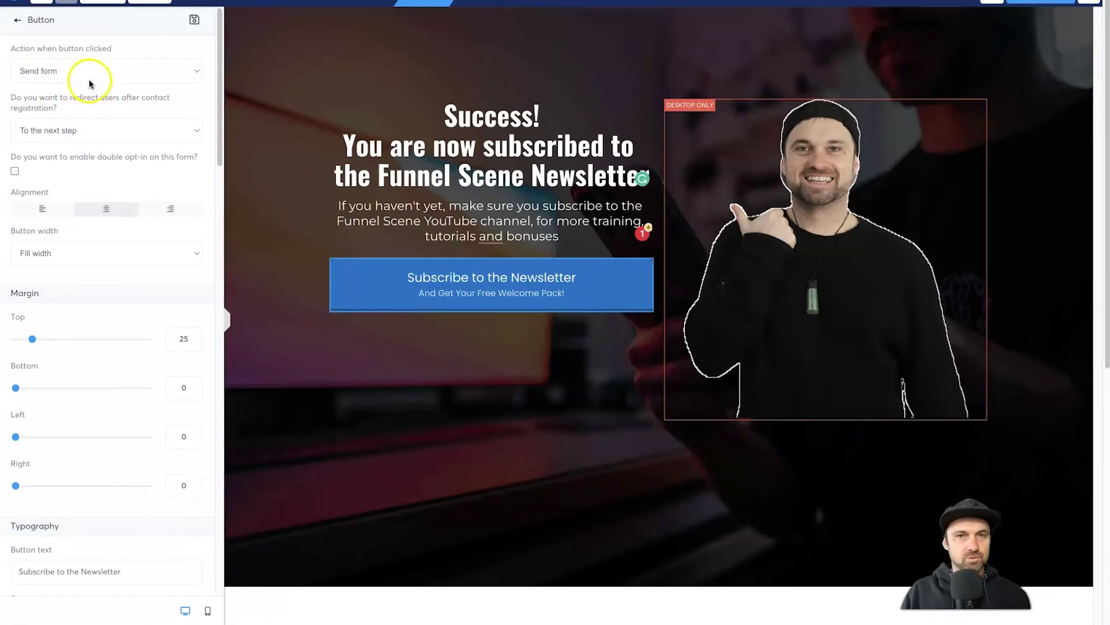
- Make the button open the pasted YouTube ?sub_confirmation=1 link as its URL
click(68, 76)
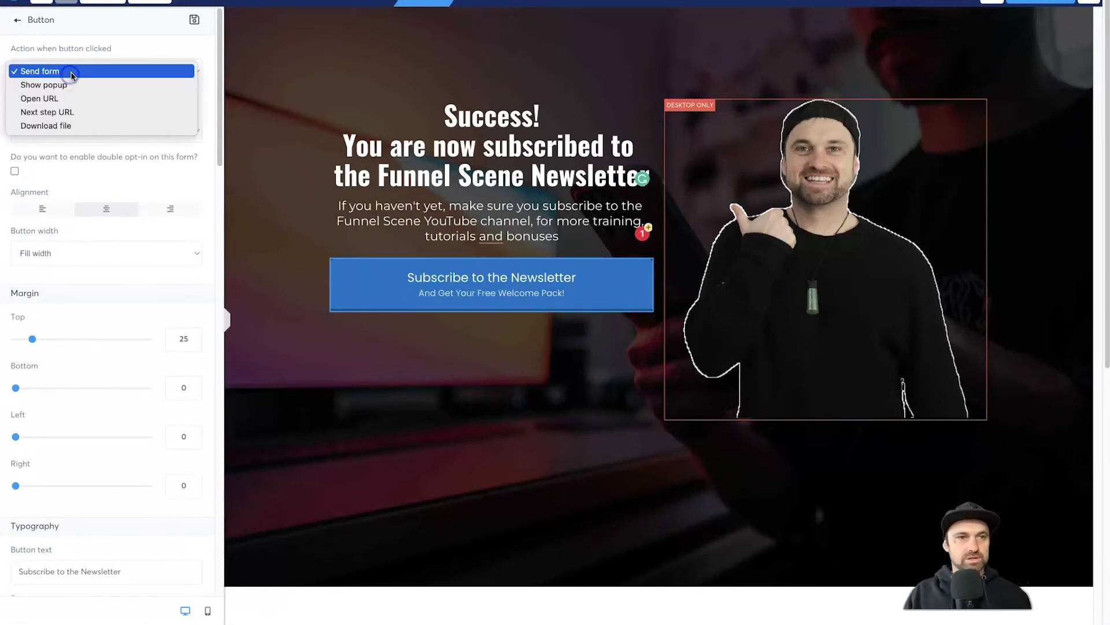
click(74, 100)
click(87, 116)
key(ctrl+v)
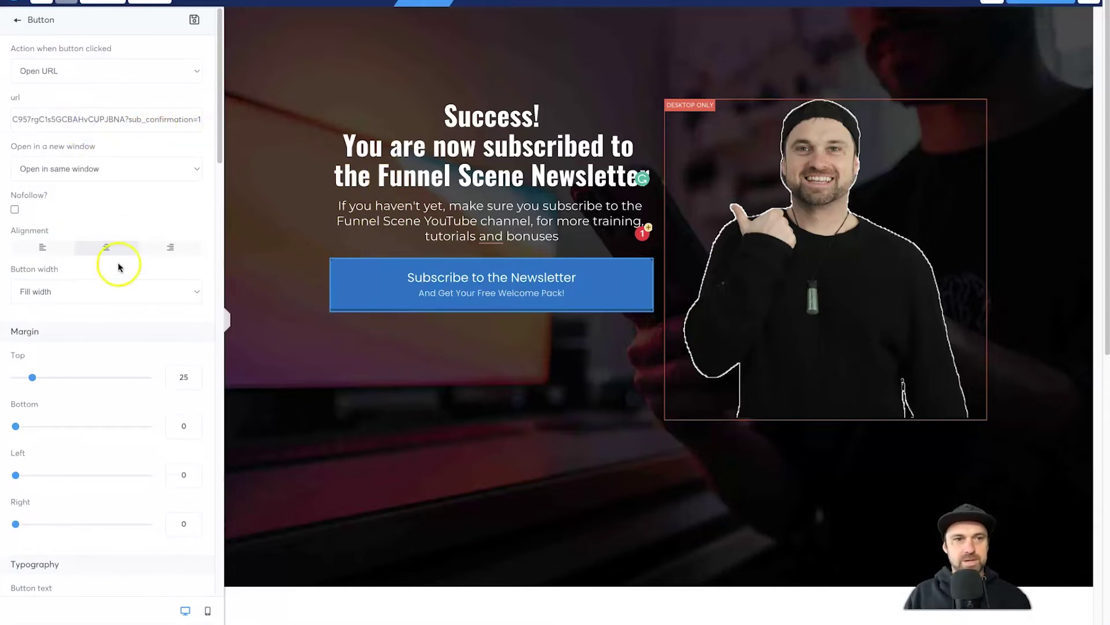
- Give the button a red C70101 background colour
click(511, 297)
scroll(112, 333, down, 5)
scroll(112, 333, down, 8)
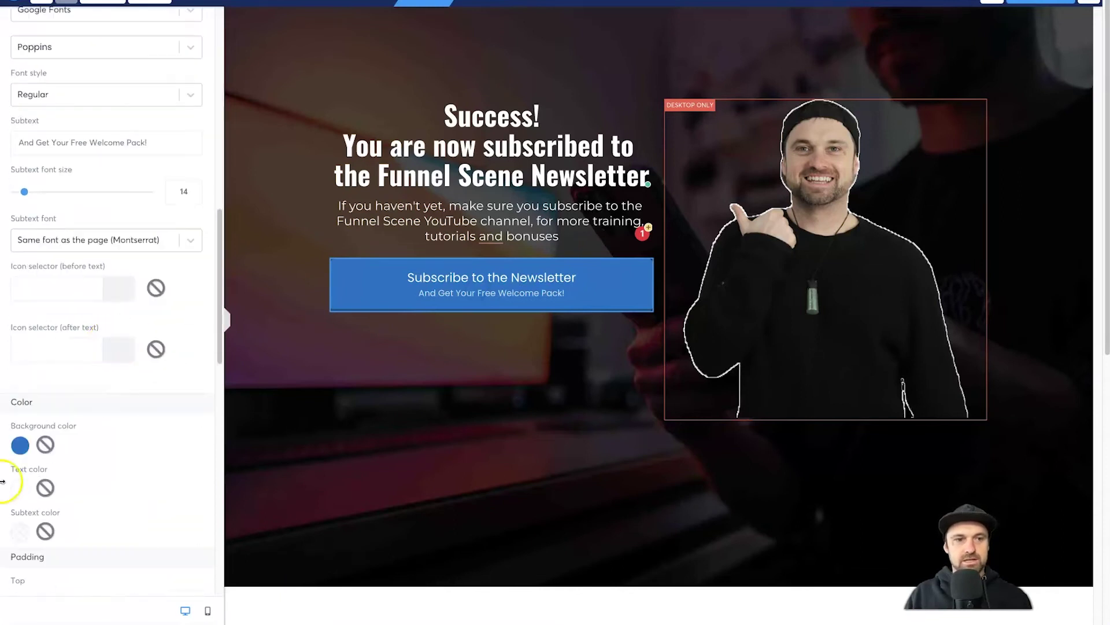
click(21, 445)
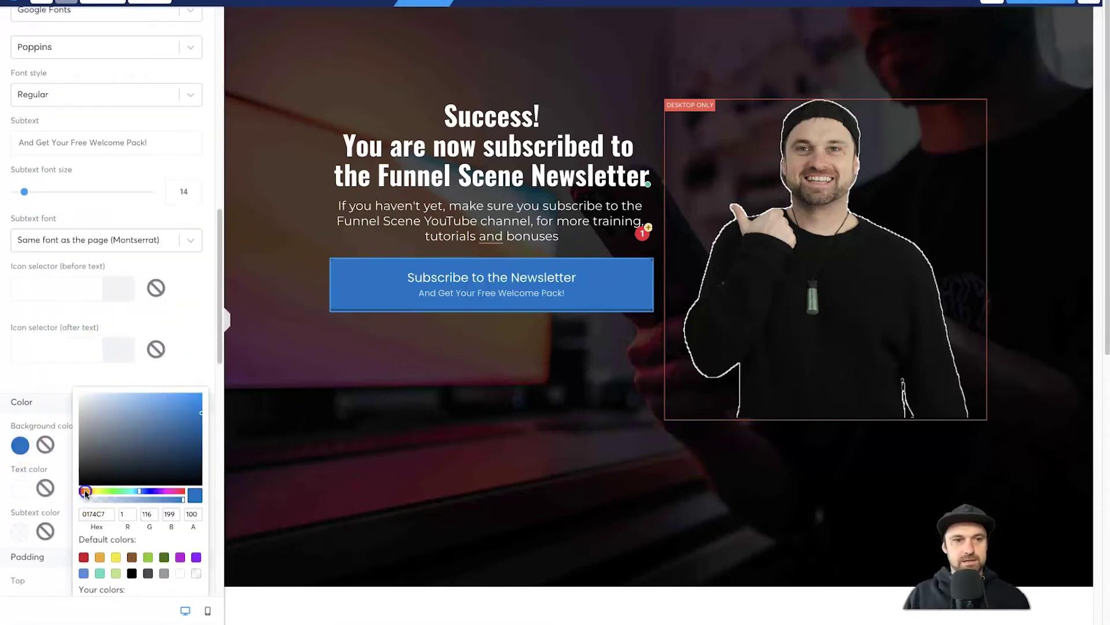
drag(94, 491, 81, 491)
click(270, 369)
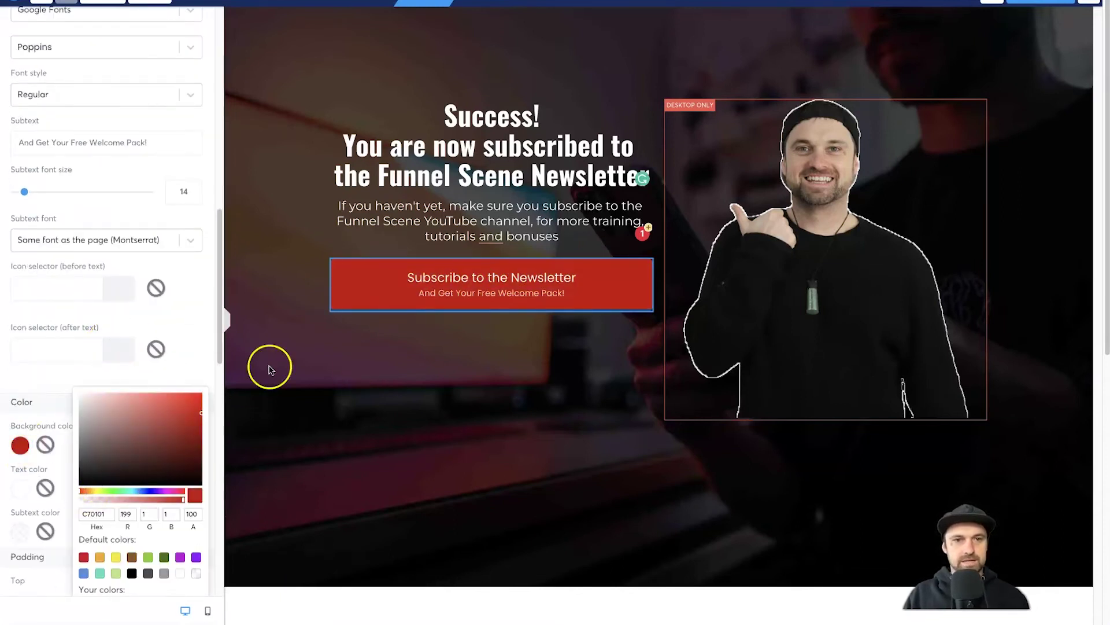
click(180, 383)
scroll(35, 275, down, 4)
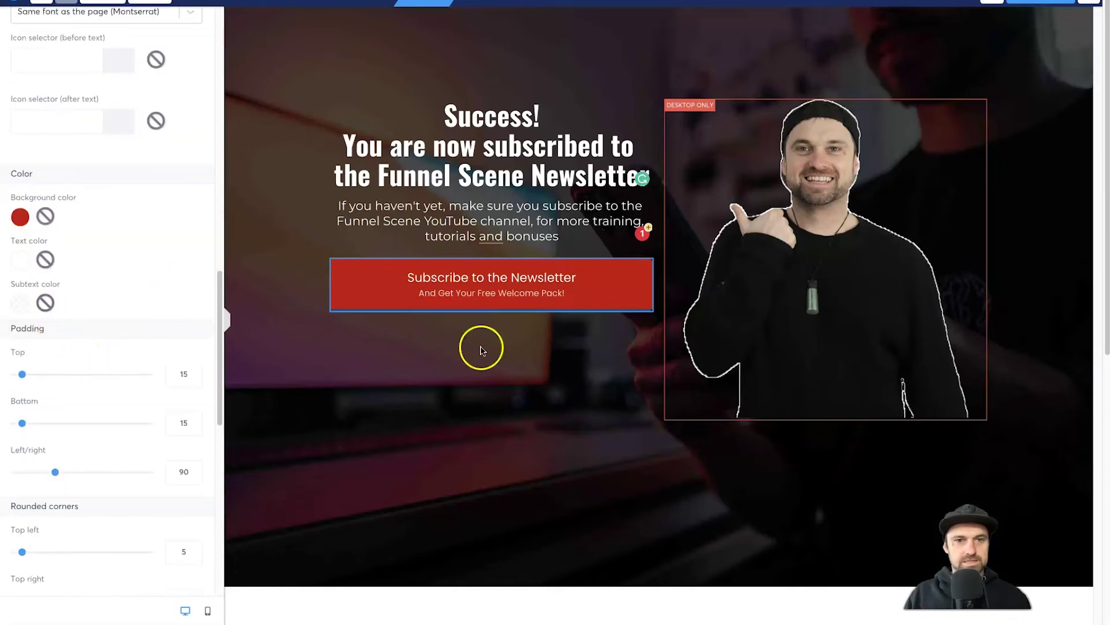
click(482, 350)
click(488, 292)
- Change the button text to 'Subscribe on YouTube' and its subtext to 'For More Training, Tutorials & Bonuses'
scroll(149, 361, down, 4)
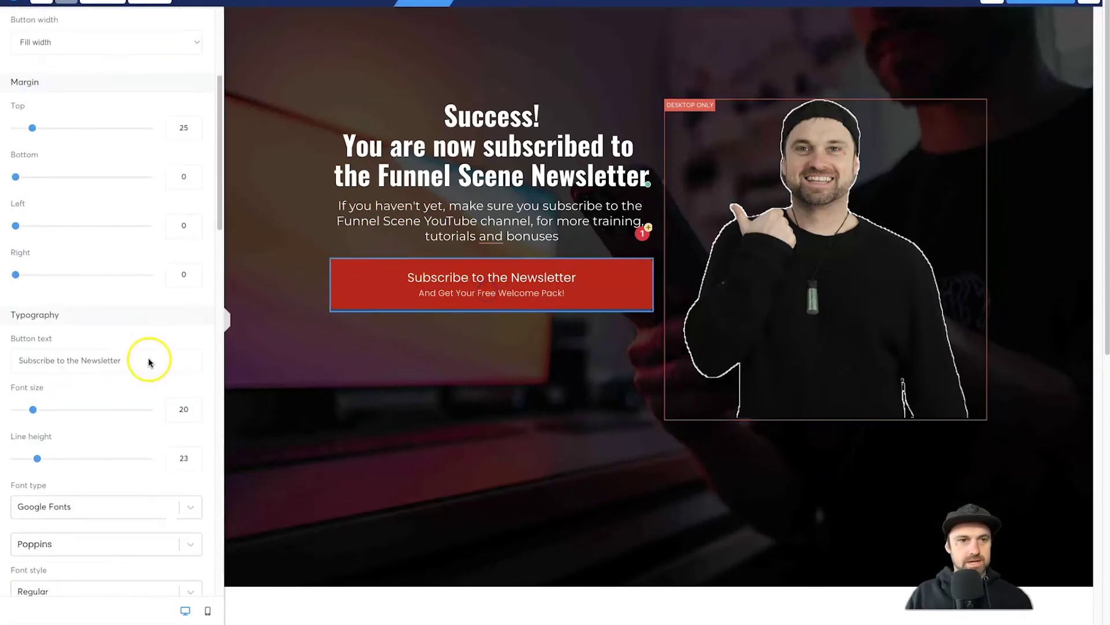
triple_click(110, 362)
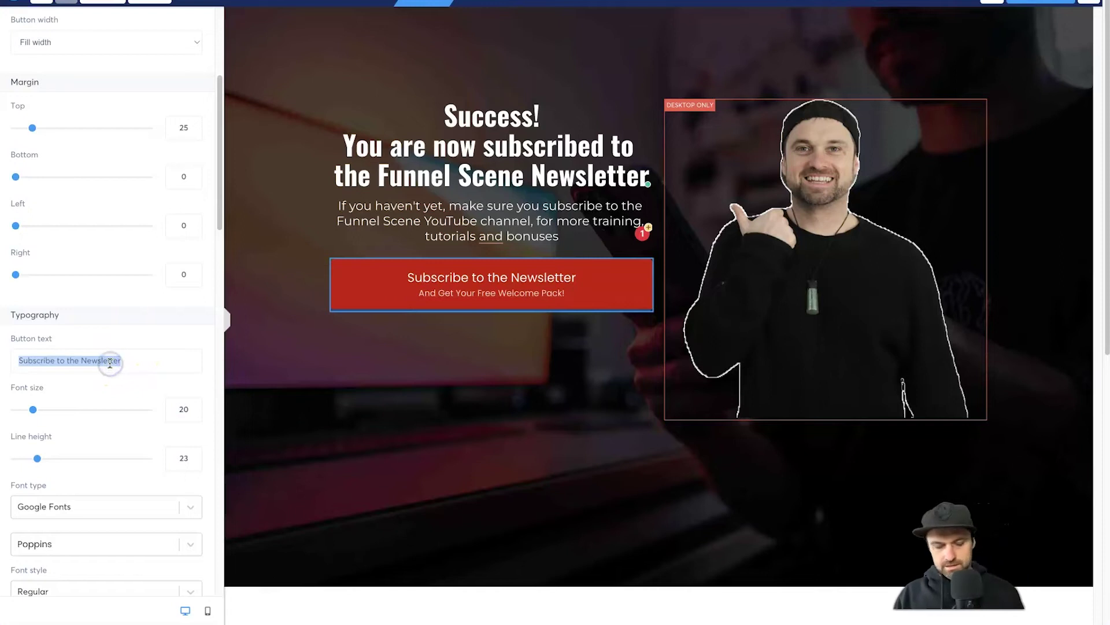
text(Subsc)
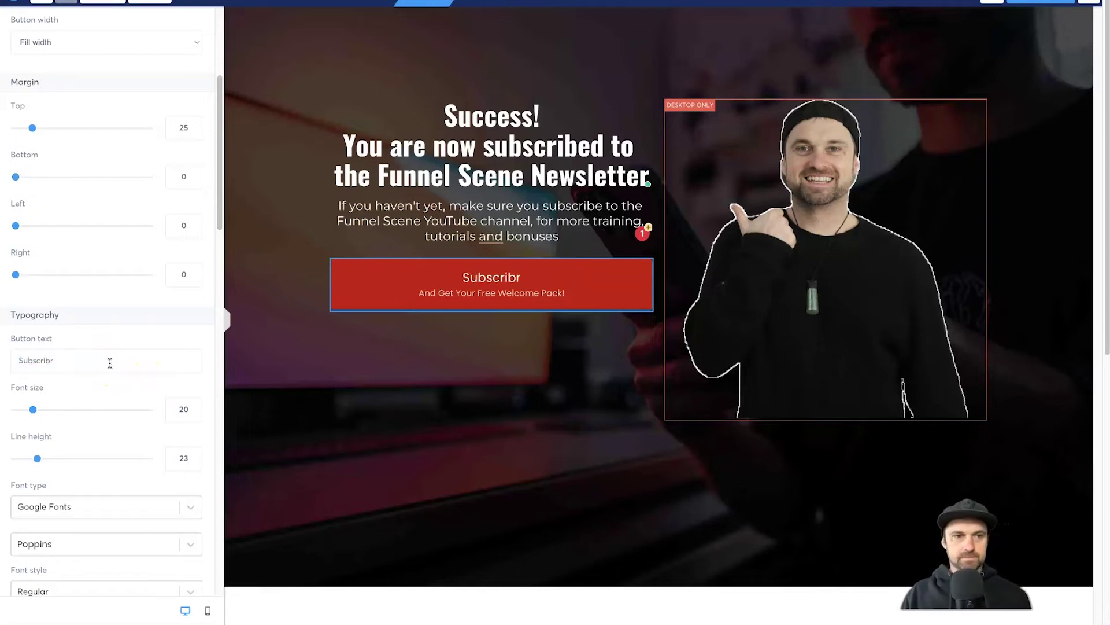
text(ribe on YouTube)
scroll(110, 382, down, 4)
click(103, 422)
triple_click(103, 422)
text(For More Training)
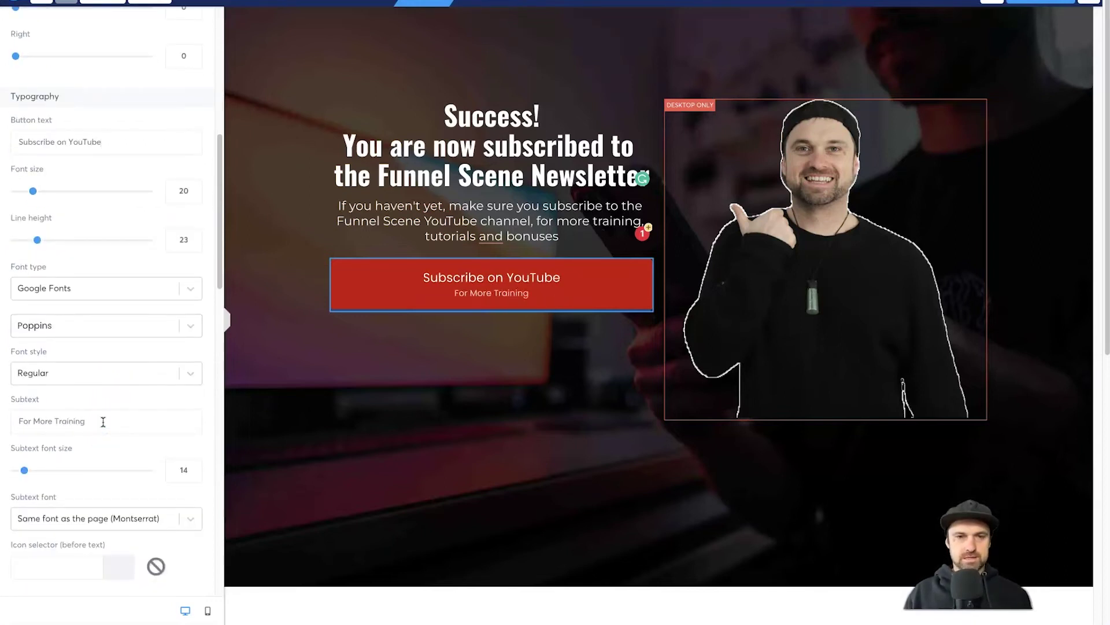
text(, Tutorials & Bonuses)
click(426, 449)
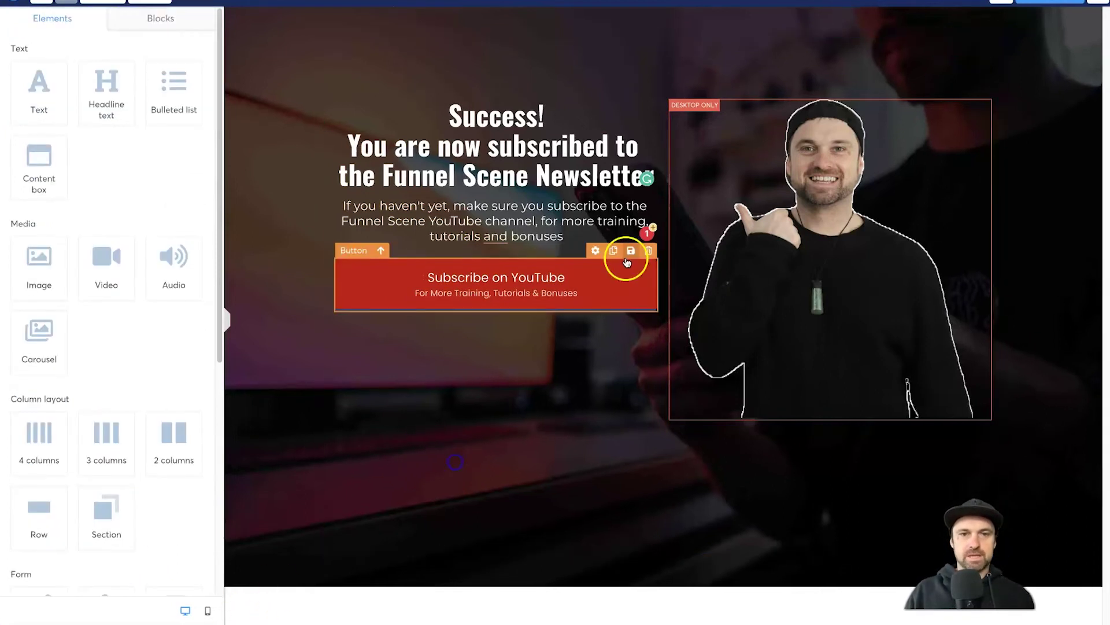
- Colour only the word 'Success!' in the headline green, leaving the rest white
double_click(514, 115)
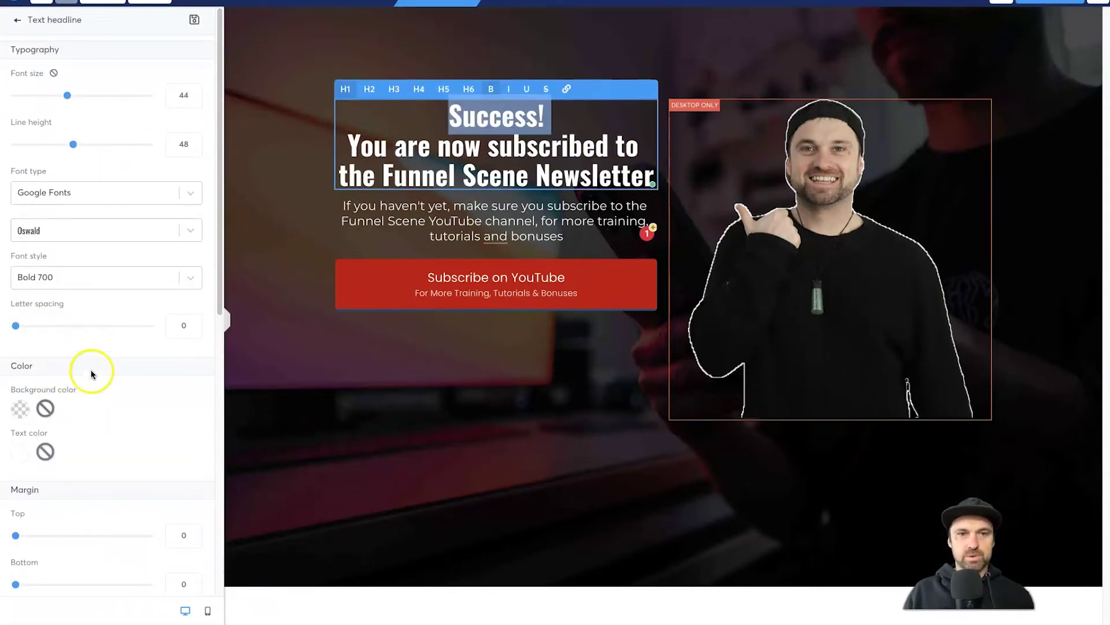
double_click(454, 115)
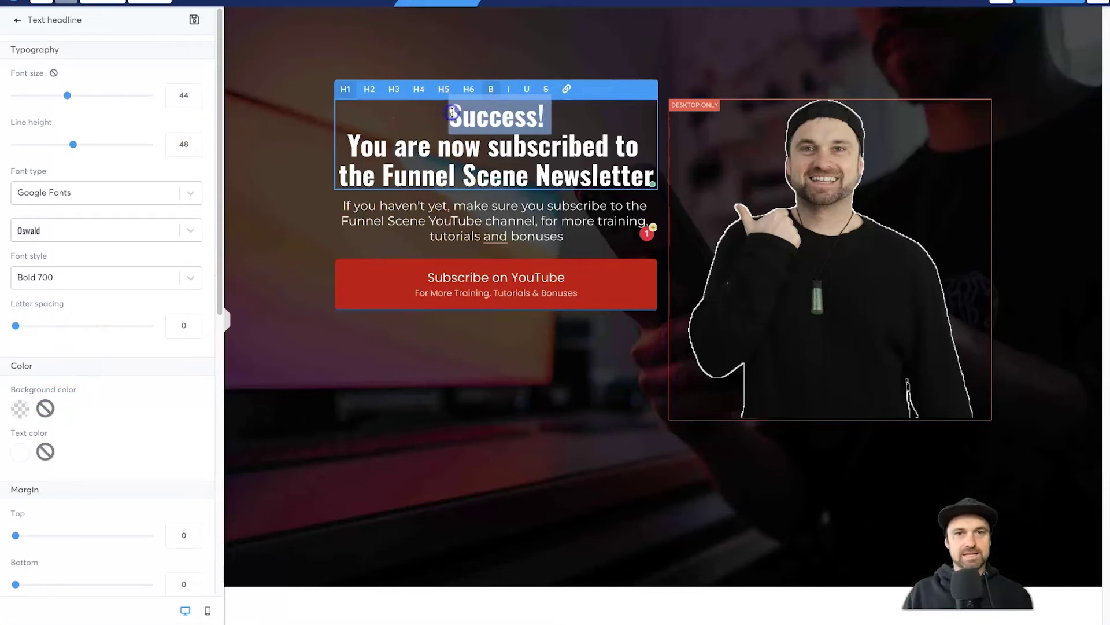
click(18, 453)
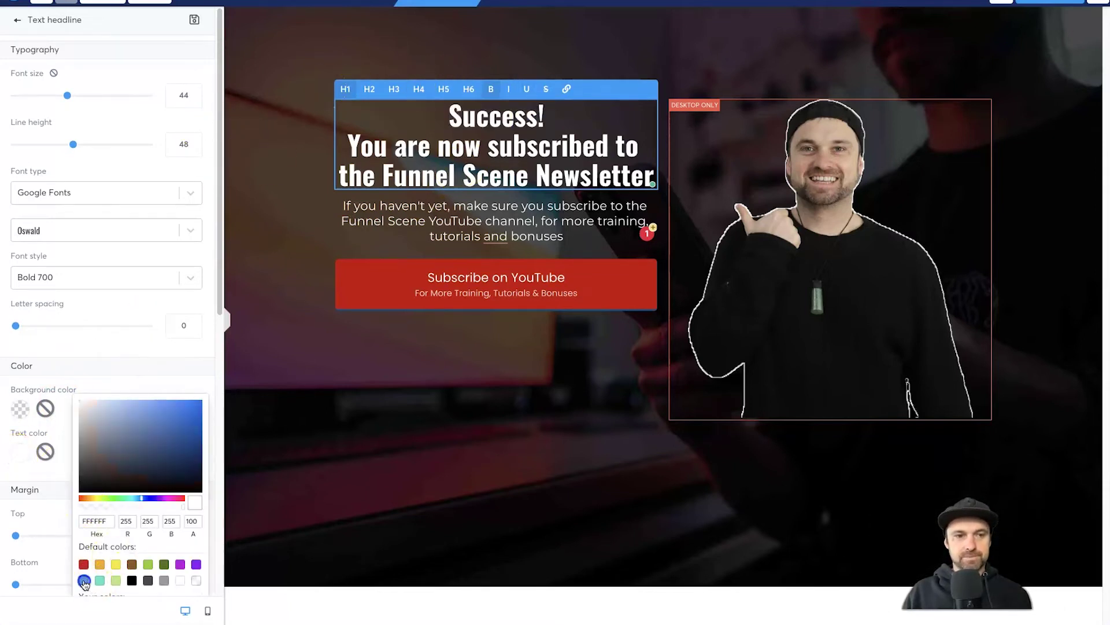
click(84, 581)
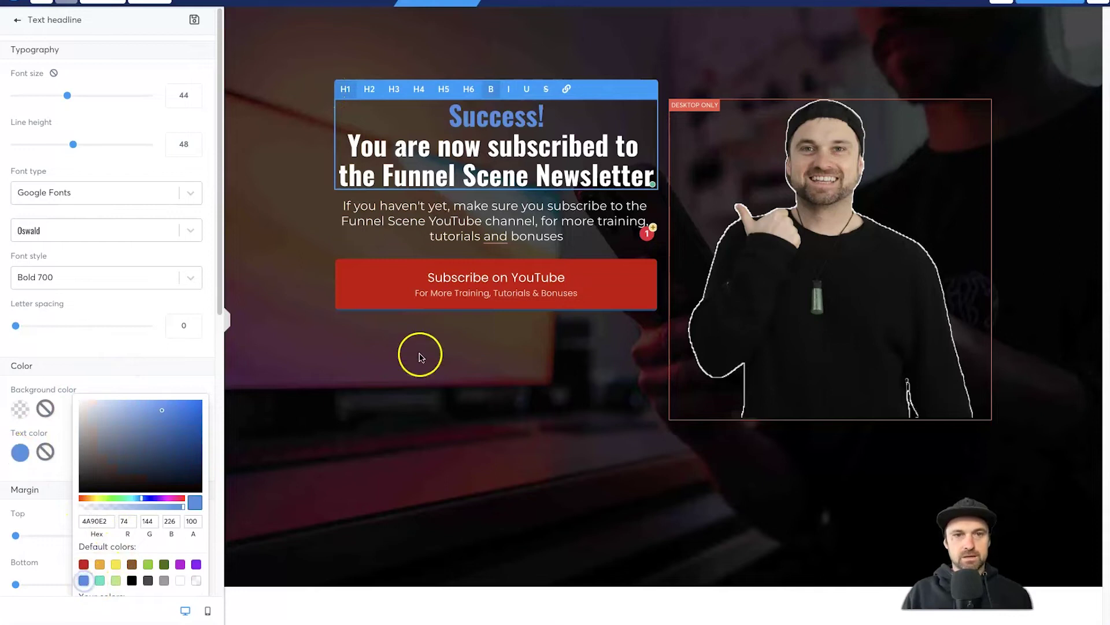
click(152, 568)
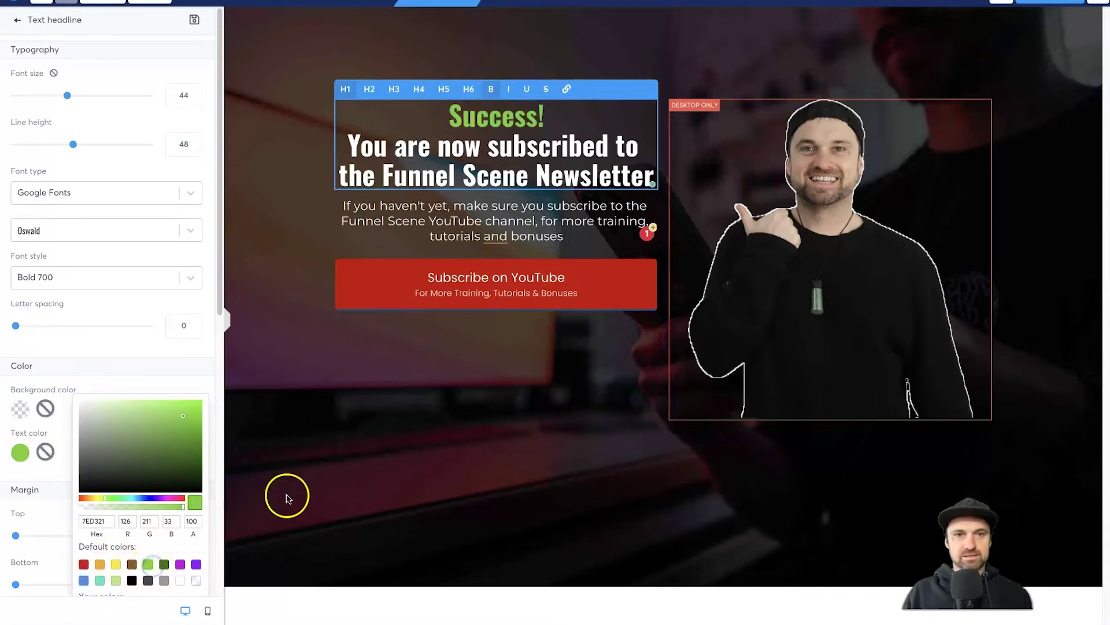
click(554, 462)
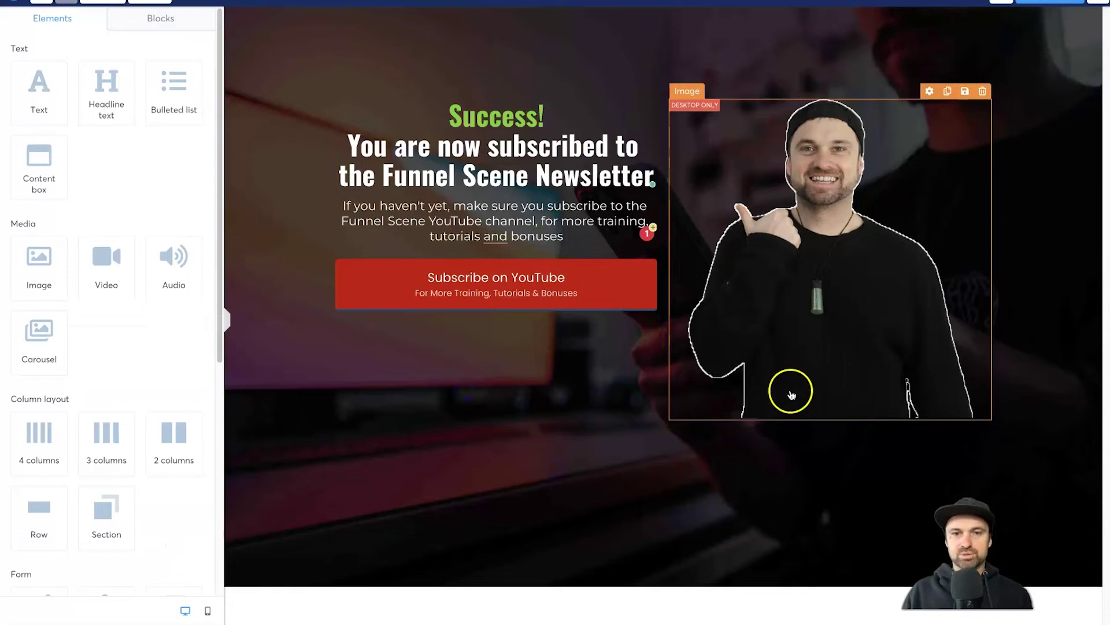
- Insert the saved Funnel Scene Global footer block from My blocks below the page content
click(659, 507)
click(538, 595)
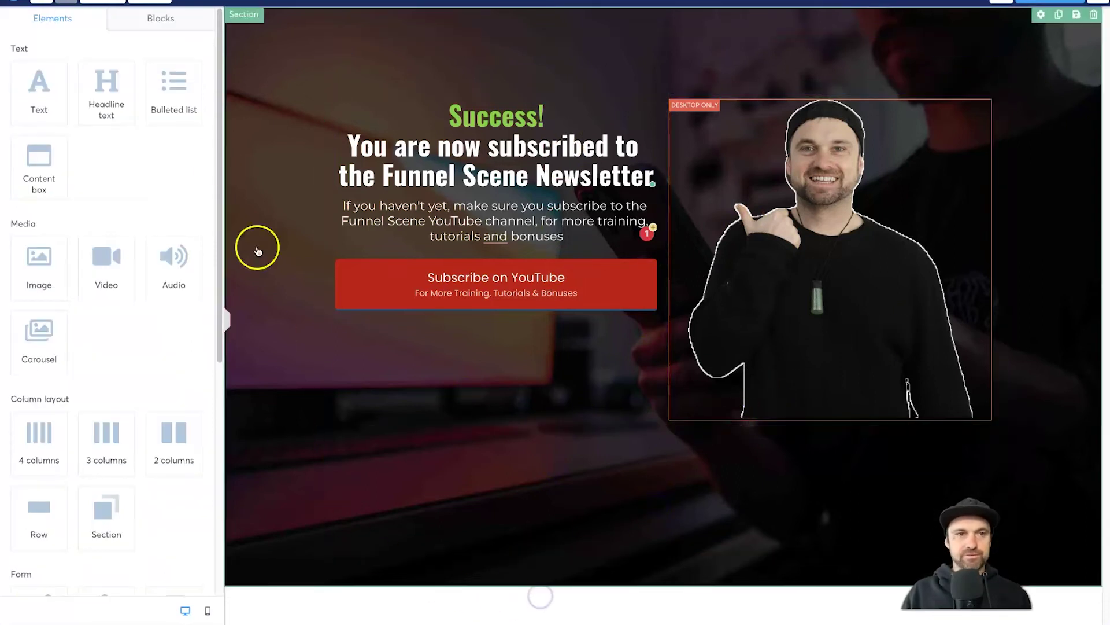
click(173, 27)
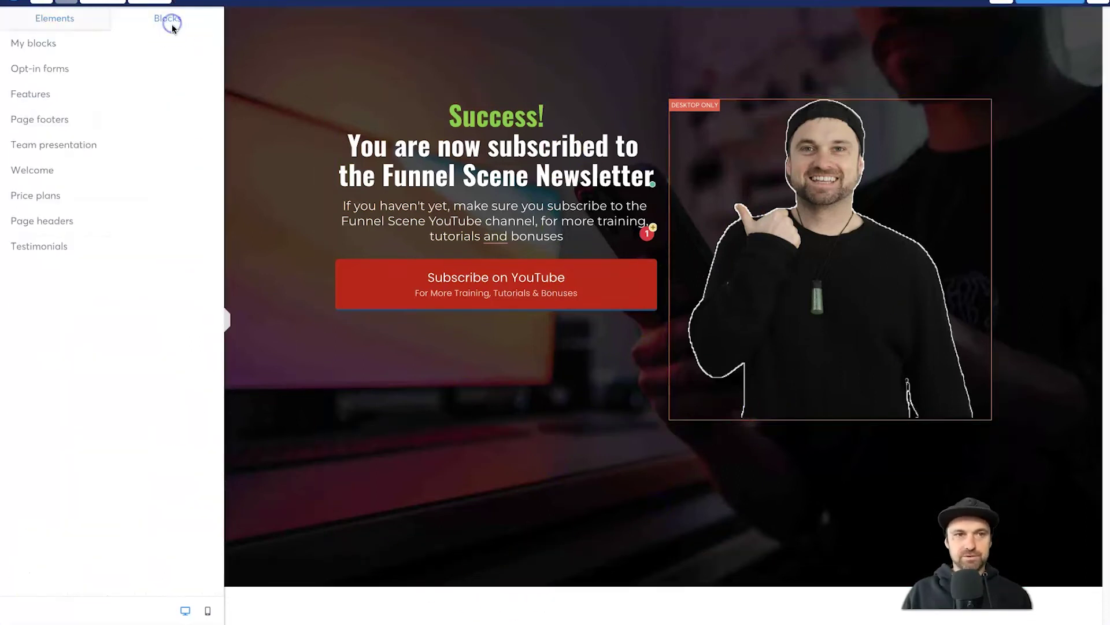
click(35, 41)
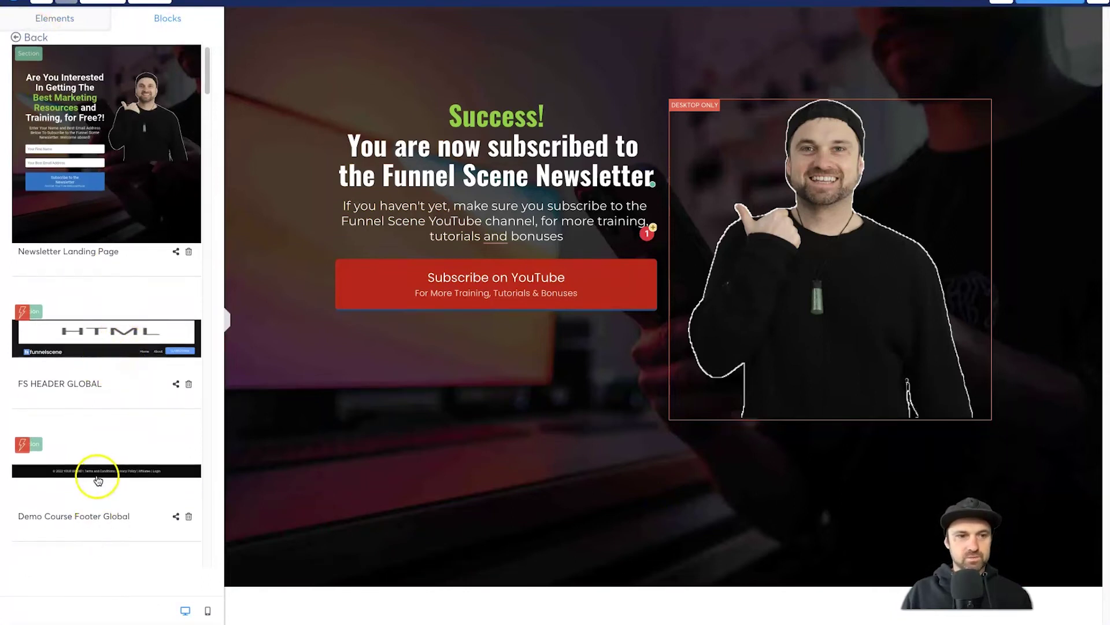
scroll(104, 341, down, 5)
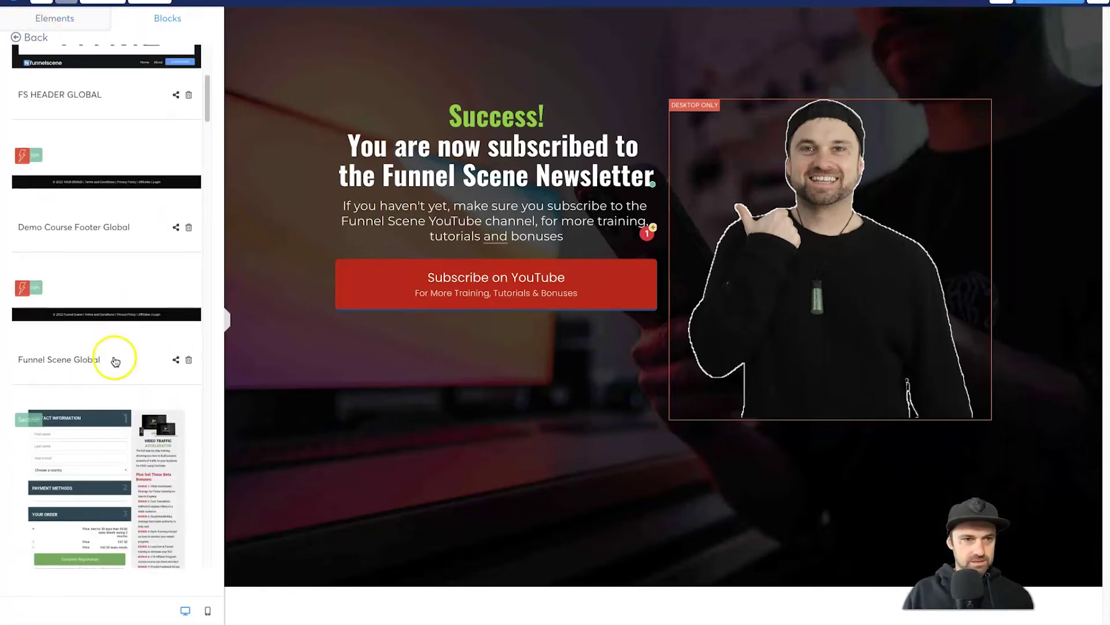
click(119, 328)
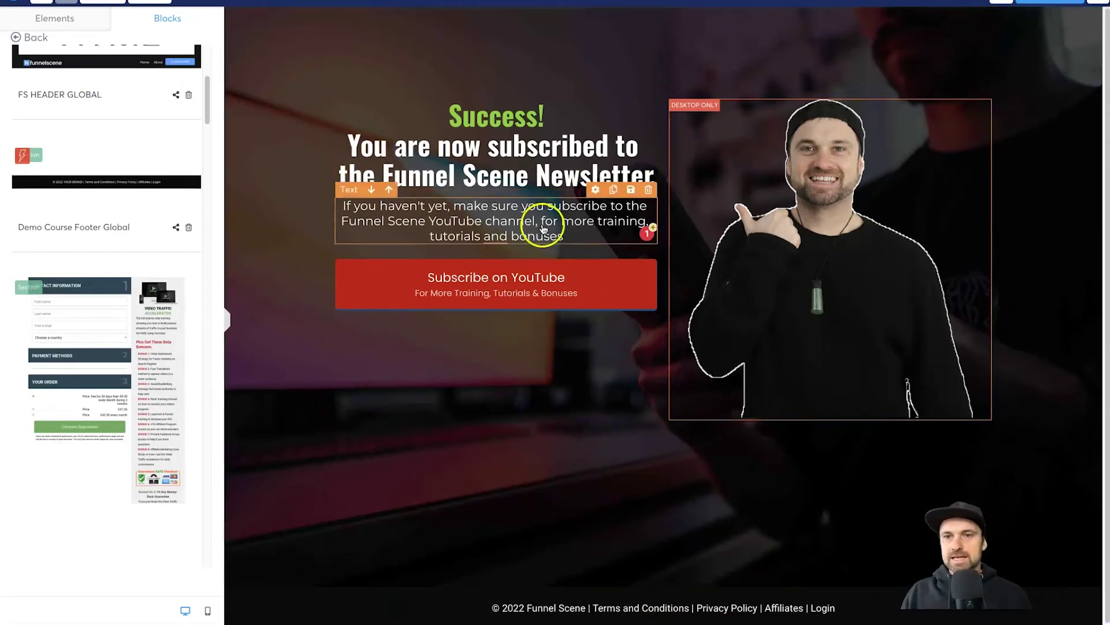
click(228, 320)
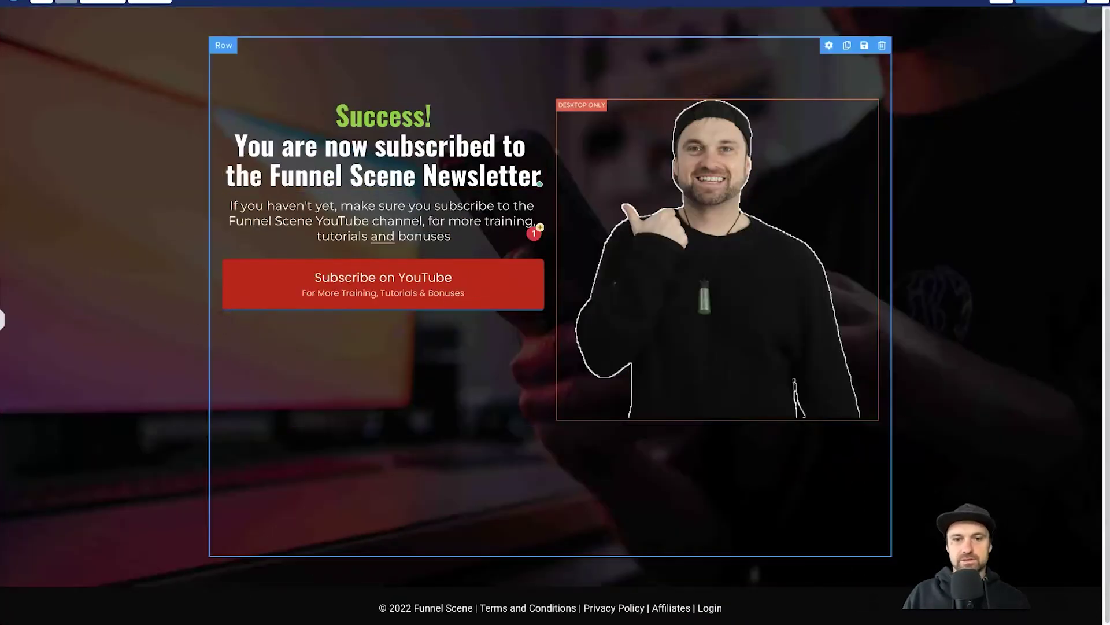
click(3, 319)
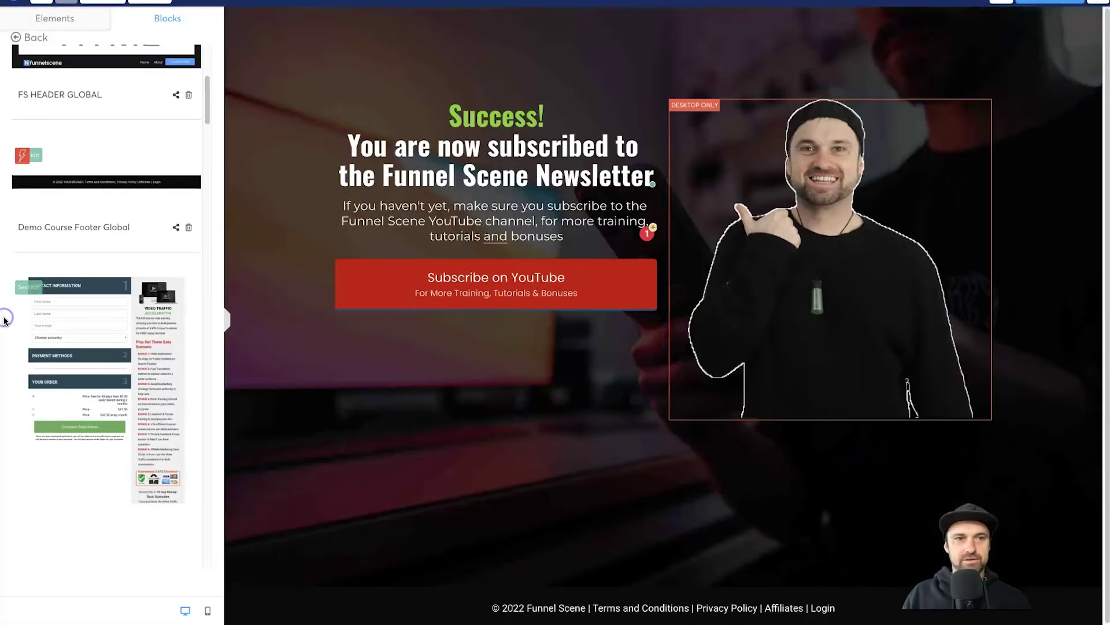
click(208, 610)
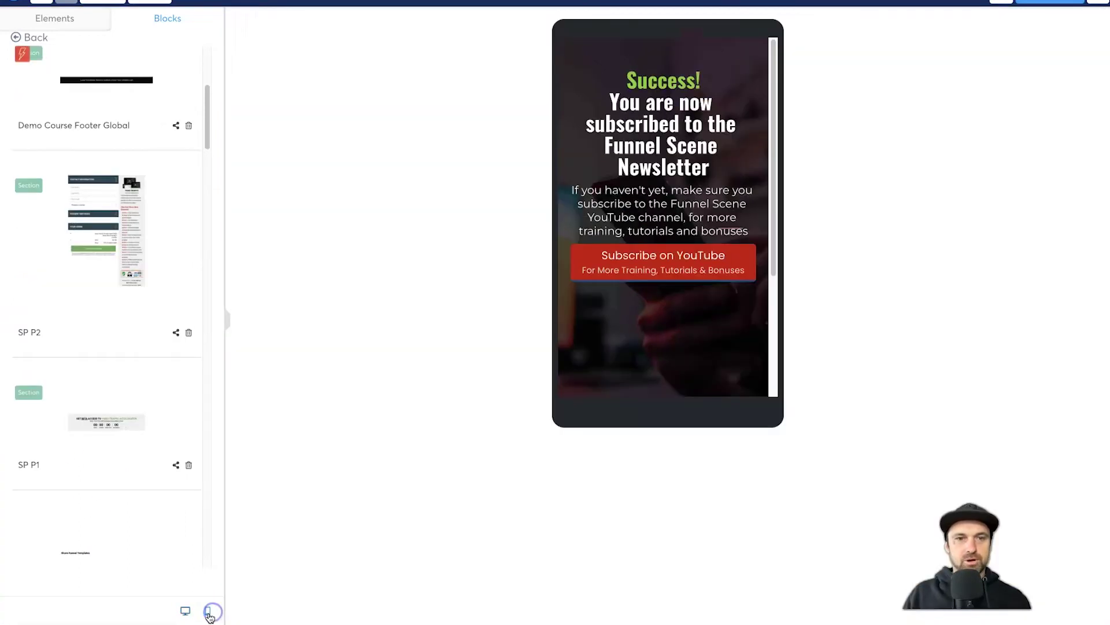
scroll(625, 146, down, 5)
scroll(623, 162, up, 5)
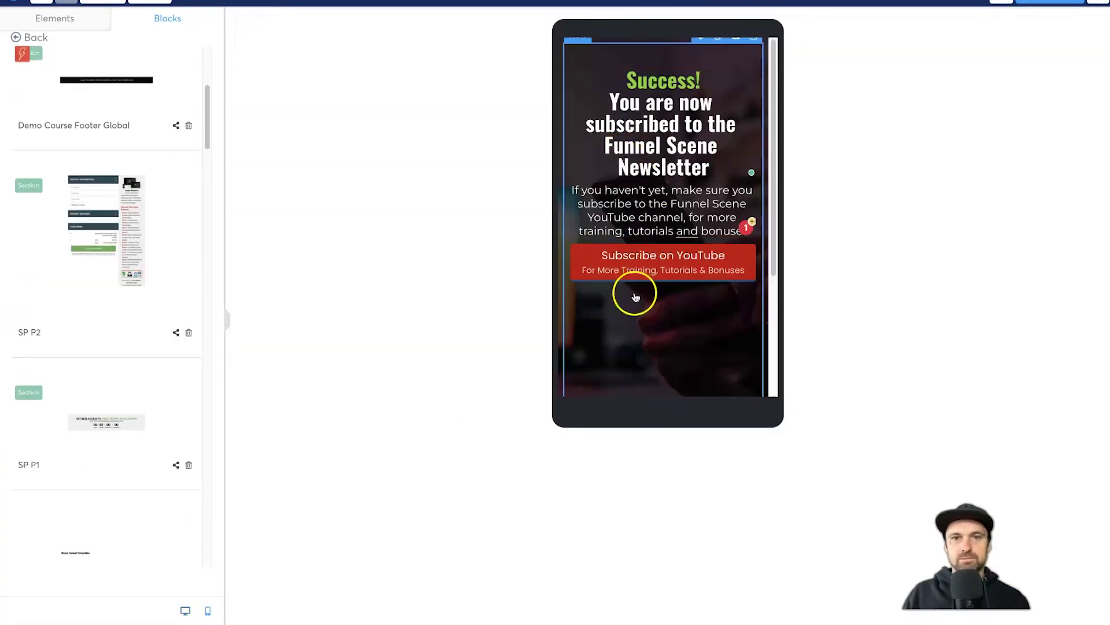
click(185, 610)
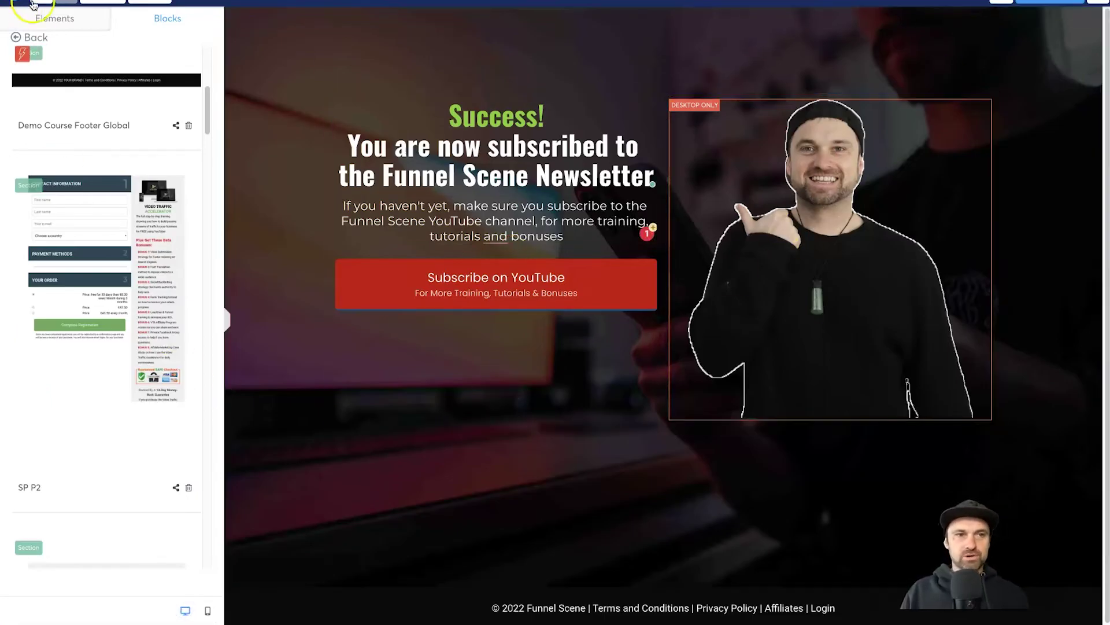